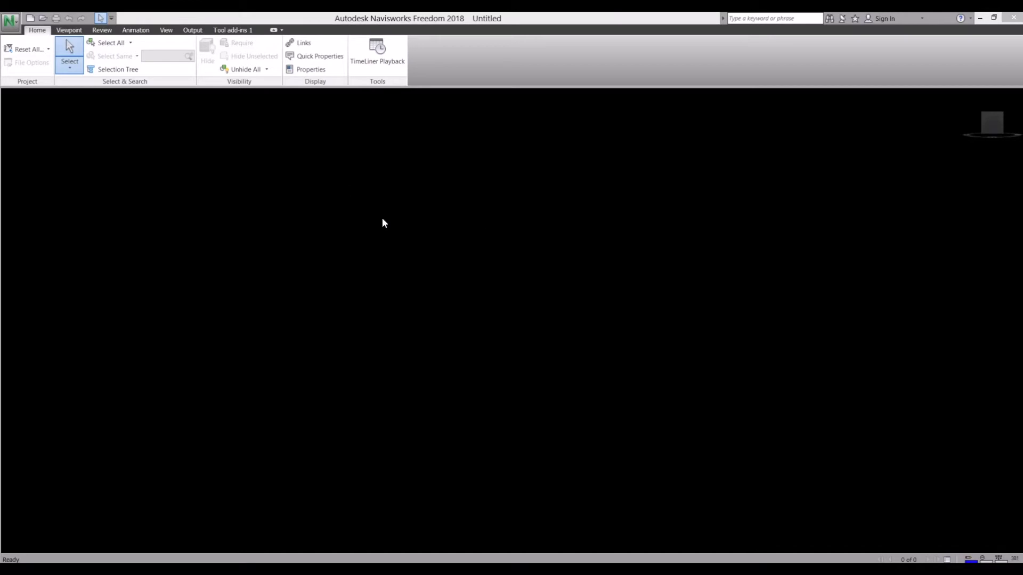
- Open the snowmobile.nwd model and practise panning and zooming around the snowmobile
click(16, 26)
click(95, 69)
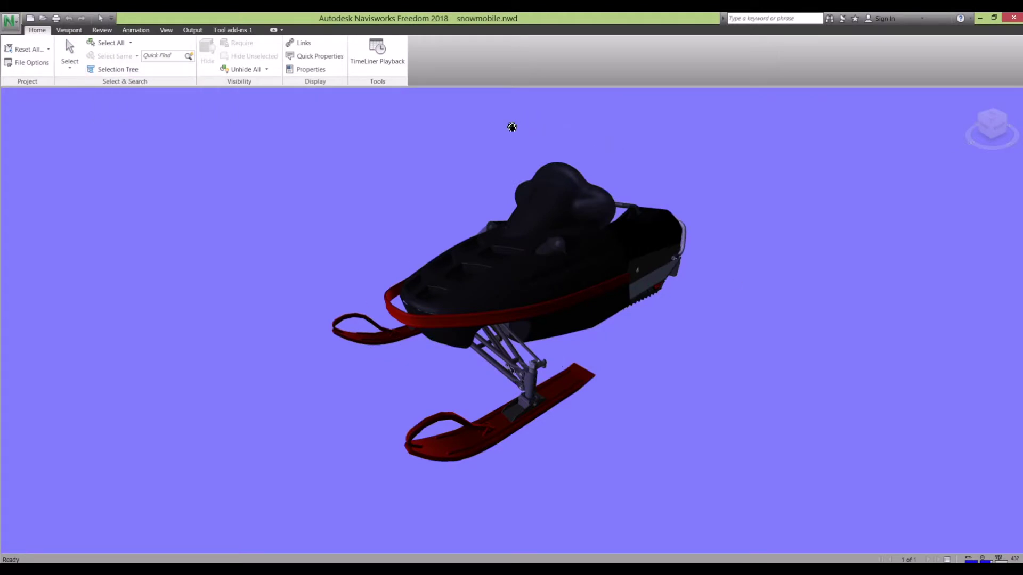
drag(512, 128, 488, 157)
scroll(648, 292, down, 3)
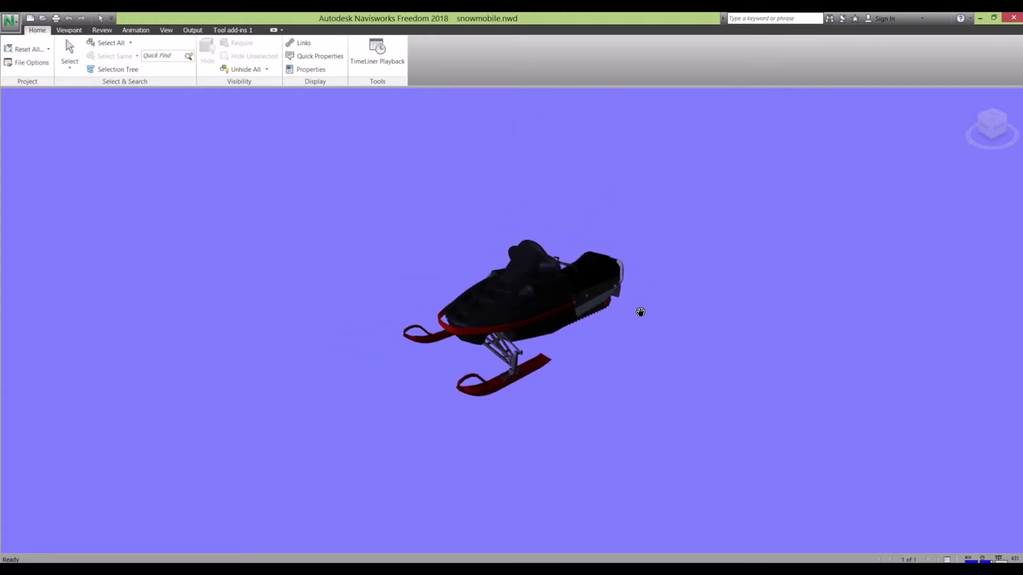
scroll(572, 226, up, 2)
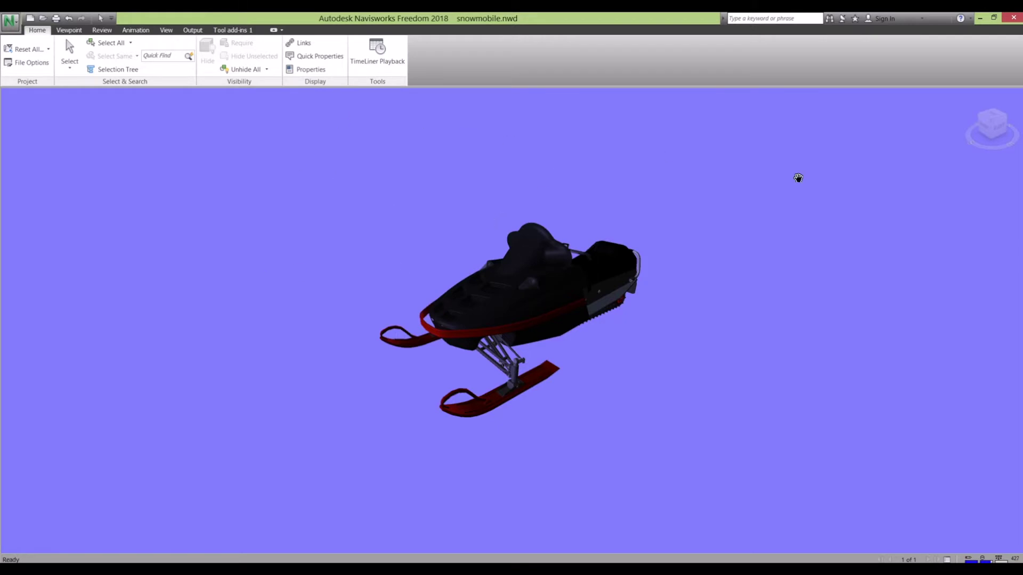
scroll(578, 279, up, 2)
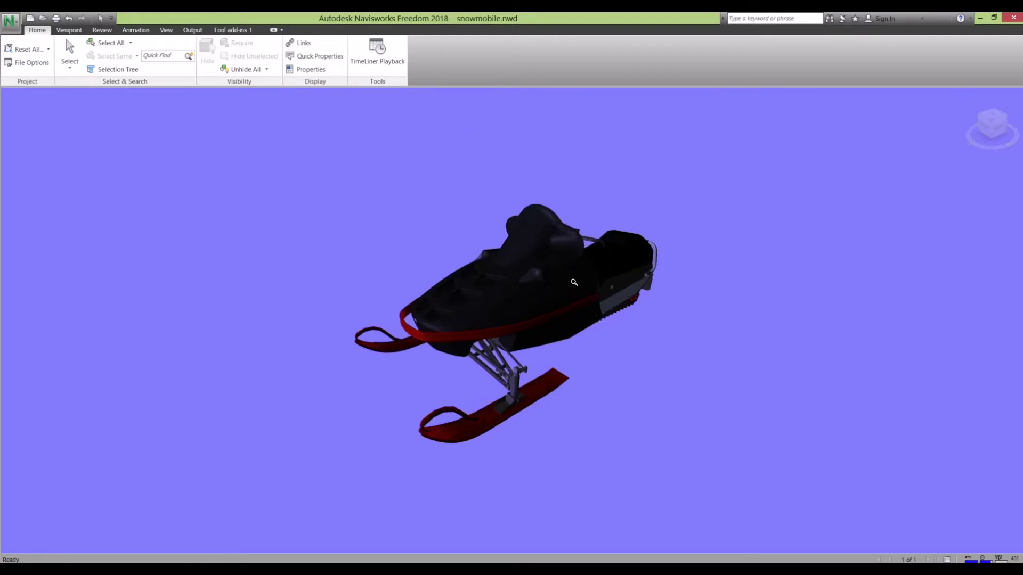
scroll(573, 283, down, 1)
scroll(781, 150, down, 2)
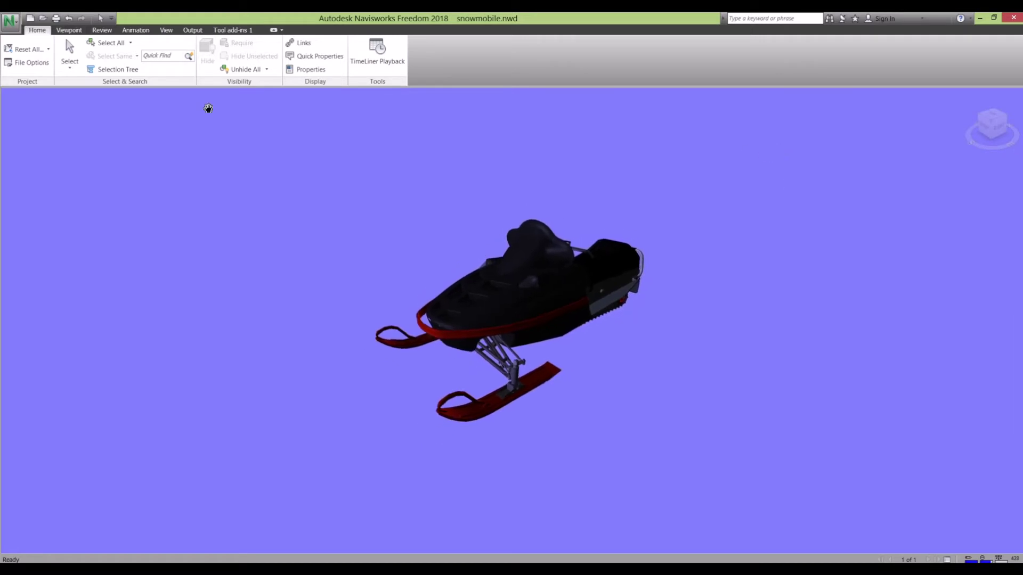
- Inspect the snowmobile from other angles with the Orbit, Pan and Zoom Window tools
click(69, 29)
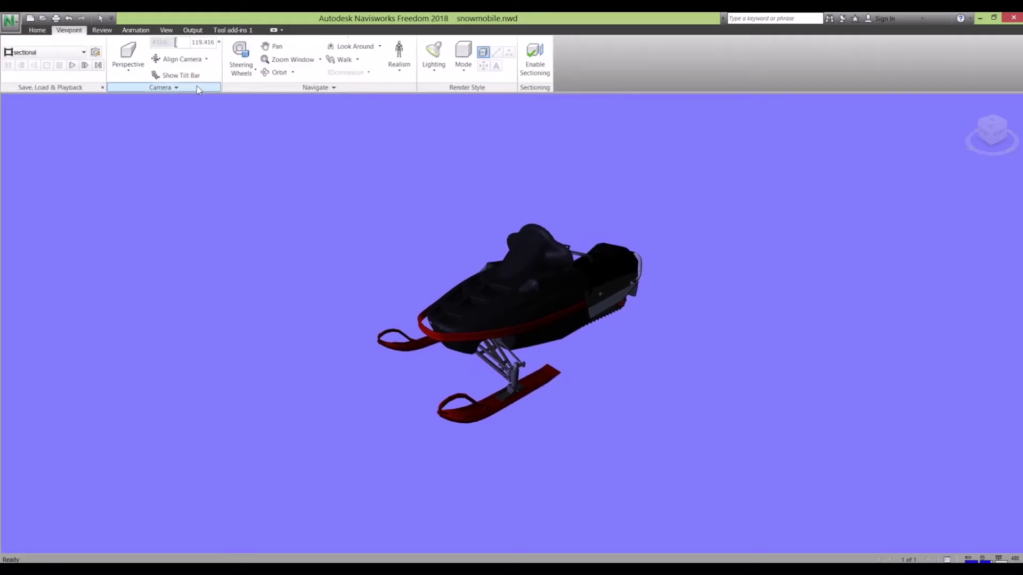
click(281, 73)
mouse_move(479, 315)
mouse_down()
mouse_move(194, 315)
mouse_move(51, 294)
mouse_move(685, 231)
mouse_up()
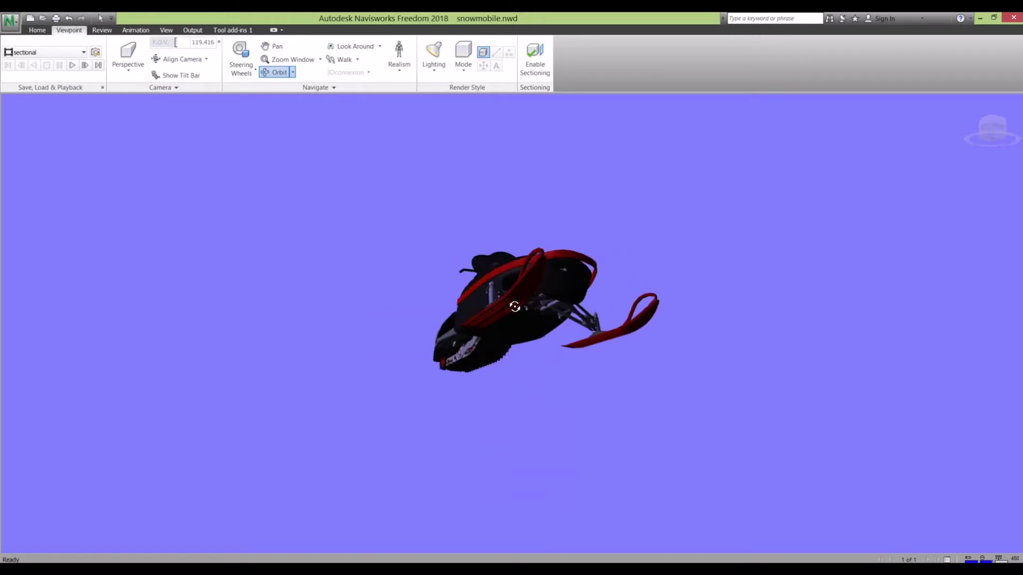
drag(515, 306, 443, 265)
click(272, 46)
drag(523, 276, 444, 295)
click(282, 58)
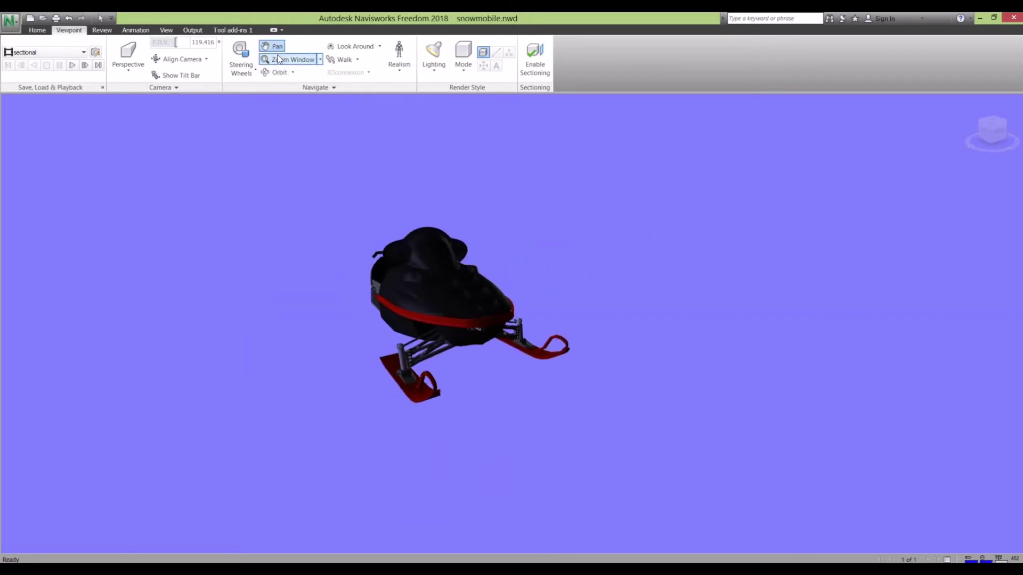
drag(314, 211, 574, 412)
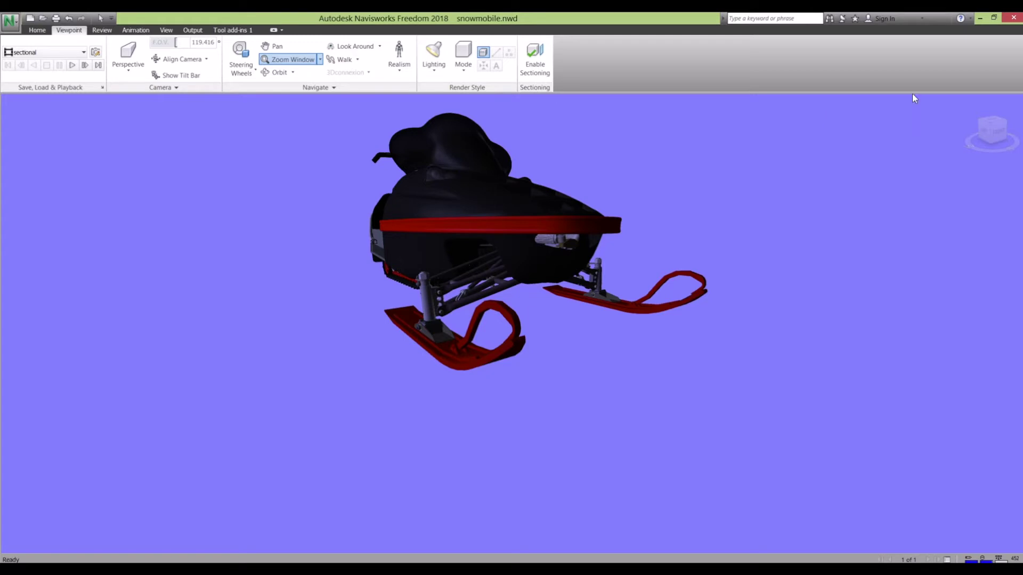
- View the snowmobile from its left, front, right and top sides in turn
click(986, 134)
click(988, 134)
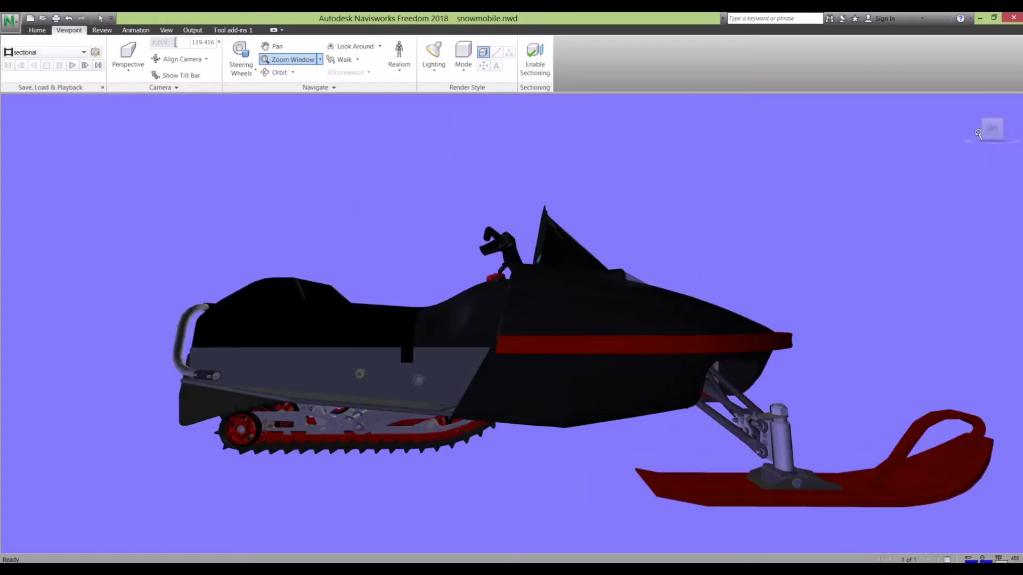
click(1008, 129)
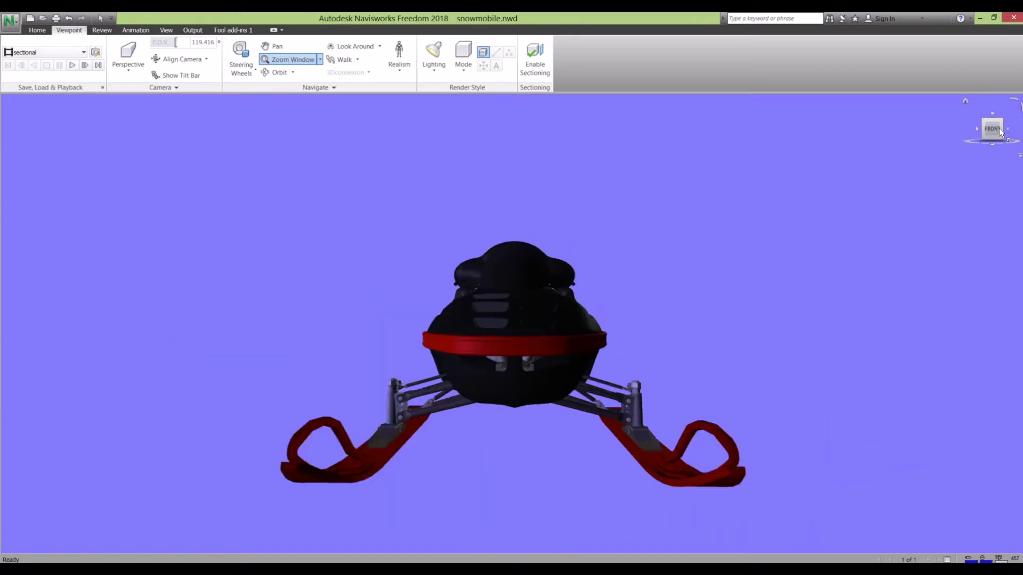
click(1007, 134)
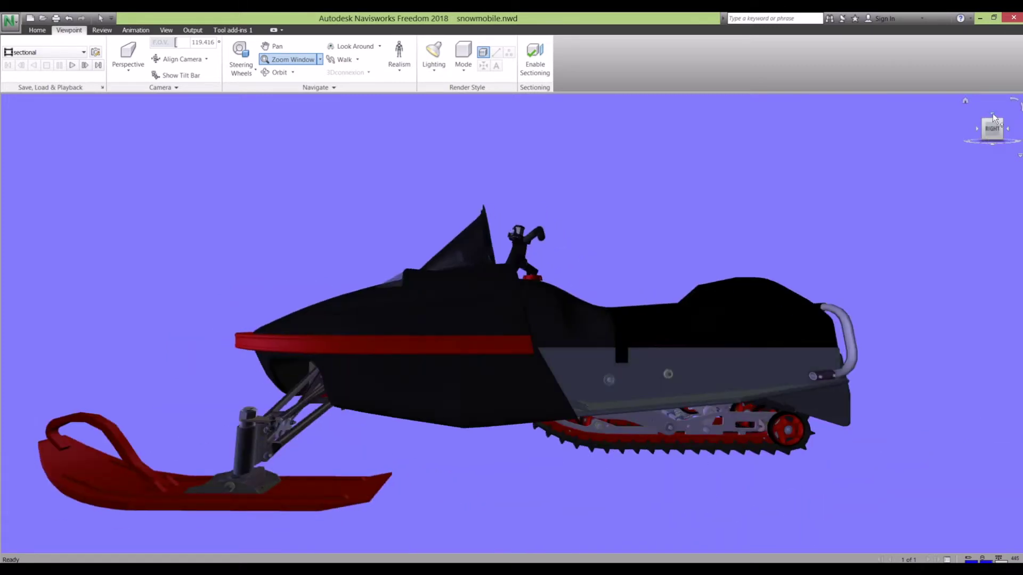
click(992, 117)
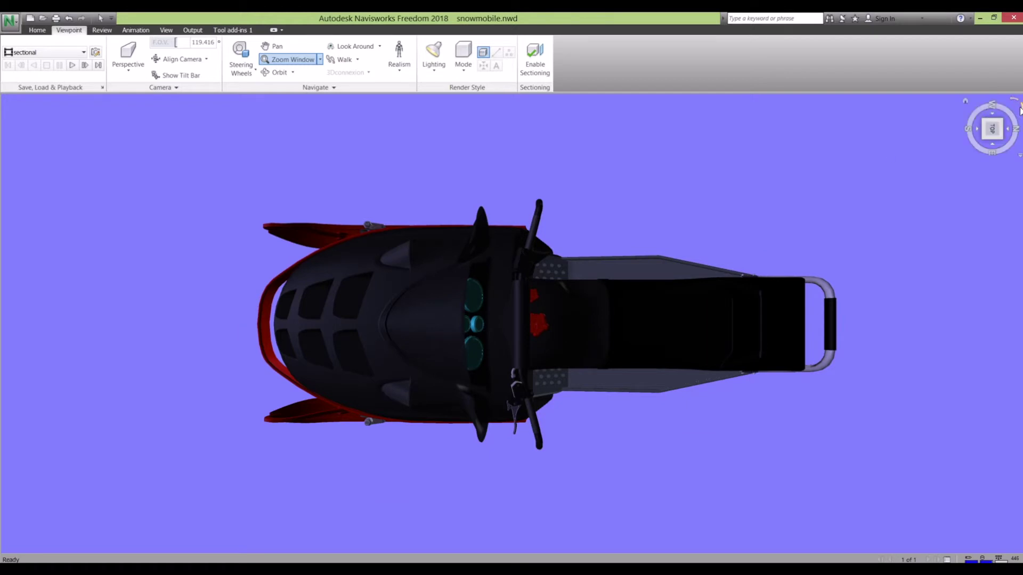
- Rotate the top view of the snowmobile in successive quarter turns and switch to an isometric corner view
click(1014, 101)
click(1014, 102)
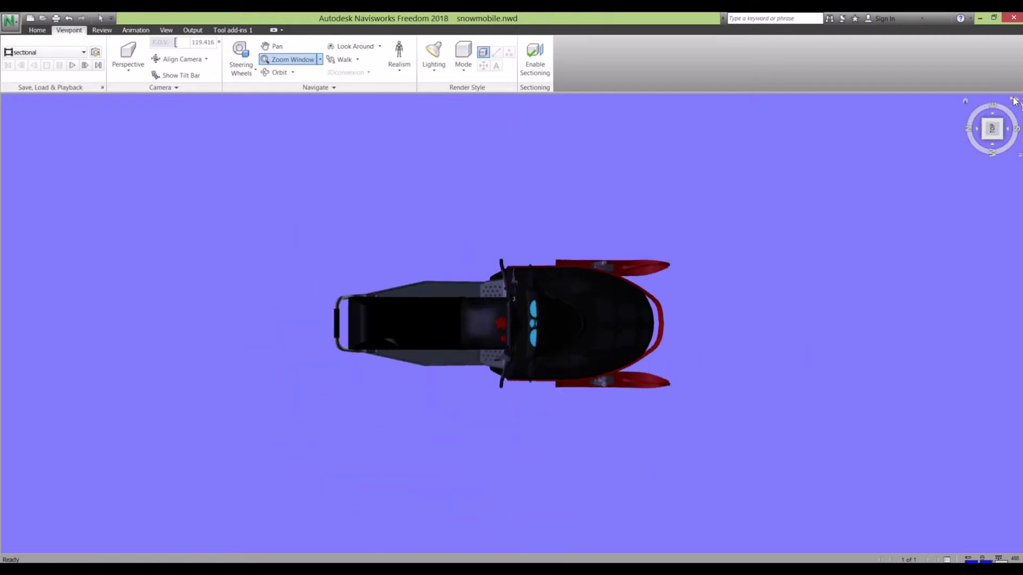
click(1014, 101)
click(1014, 101)
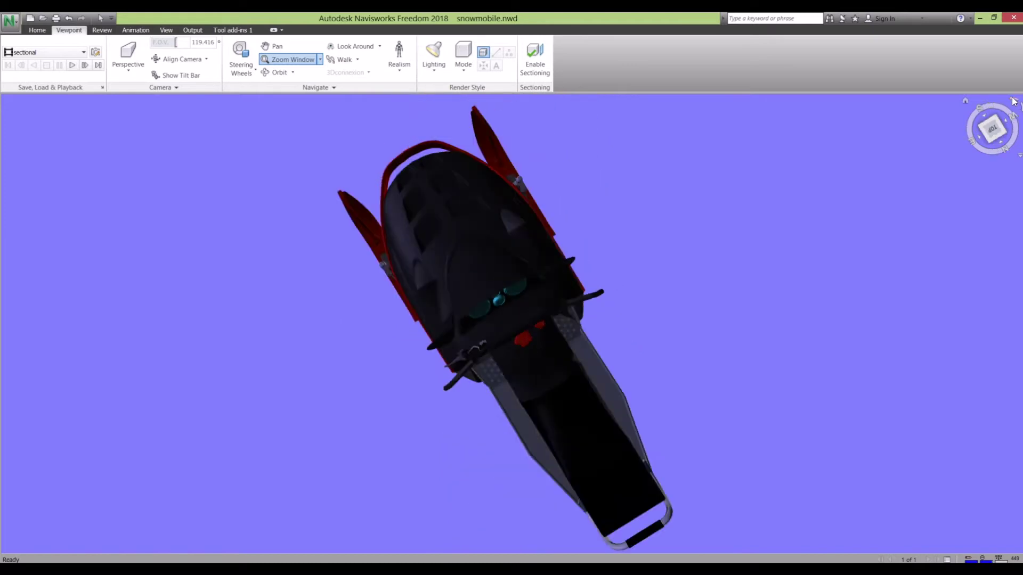
click(982, 139)
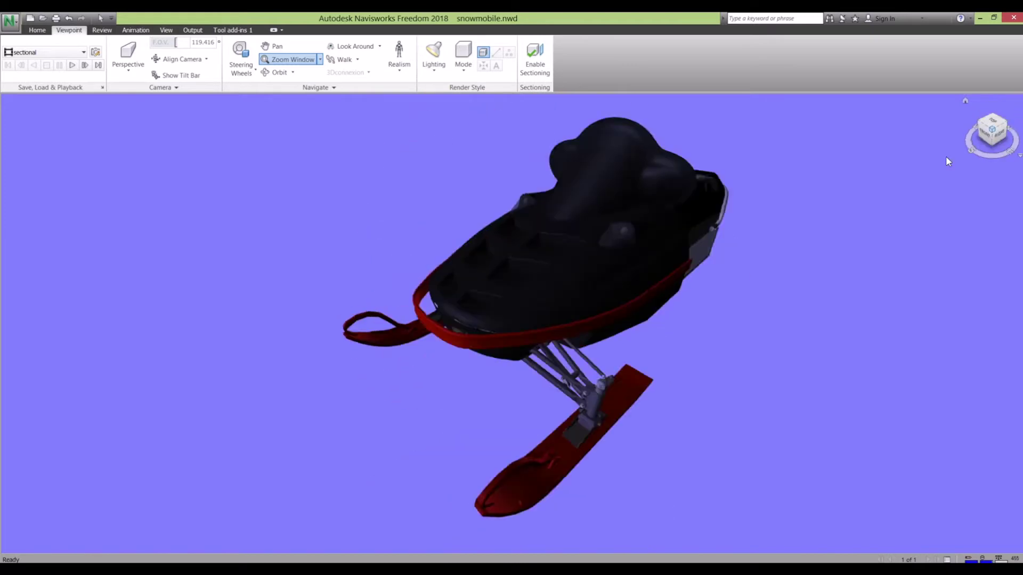
- Examine the snowmobile's front body up close, and restore the home view of the whole model
middle_drag(538, 287, 496, 299)
scroll(496, 300, down, 4)
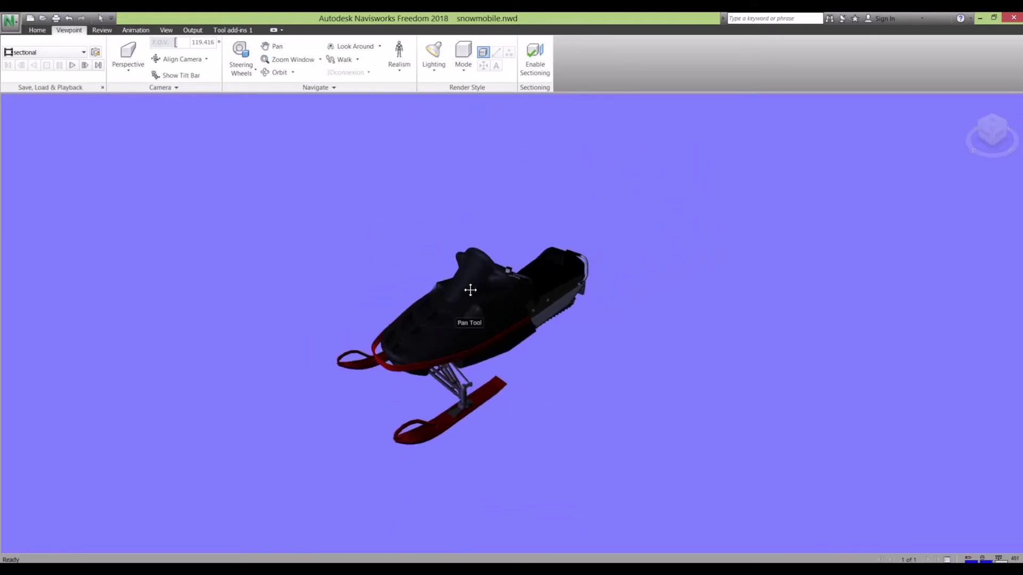
drag(546, 259, 426, 368)
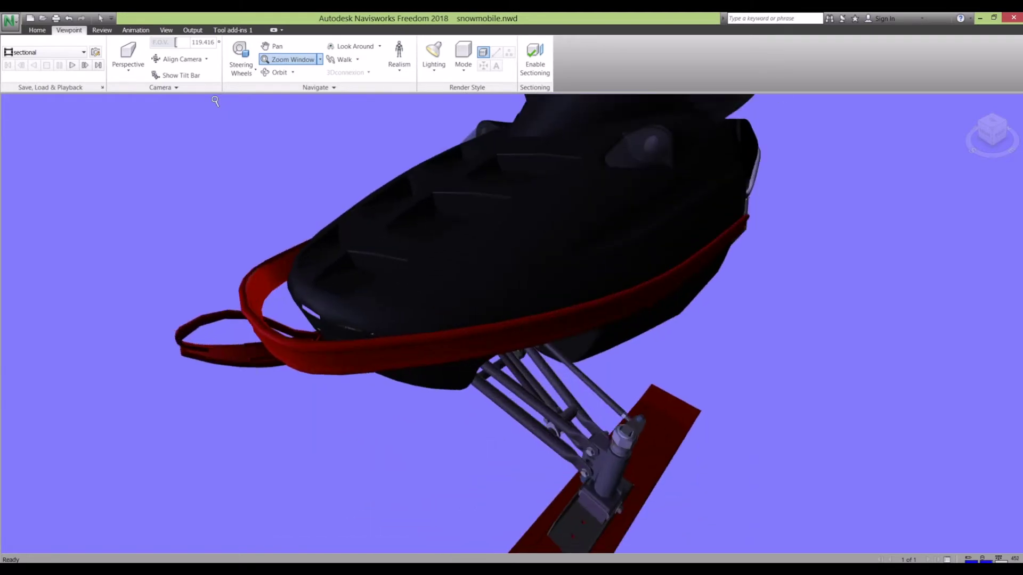
scroll(636, 222, down, 3)
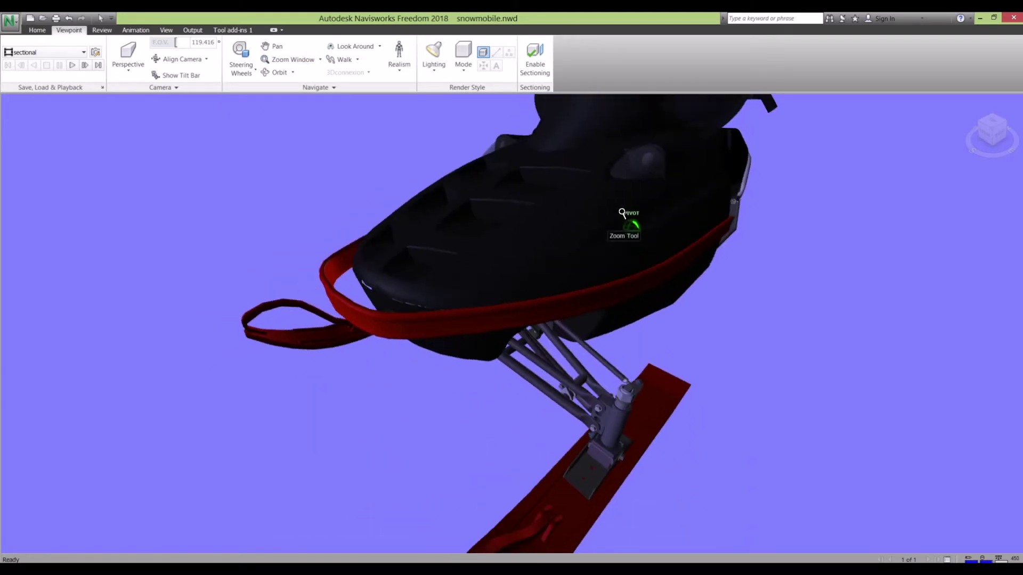
scroll(637, 223, up, 5)
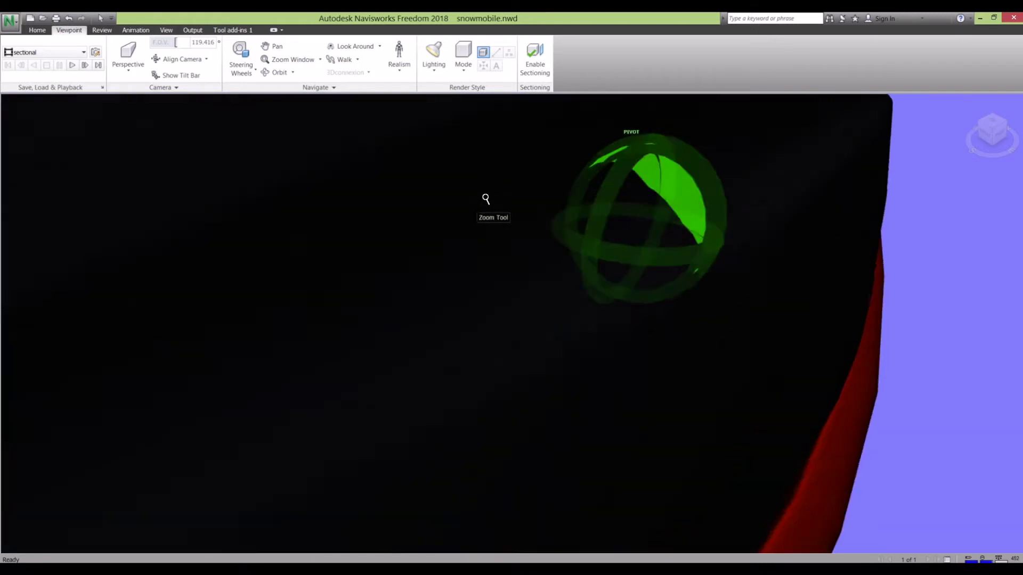
middle_drag(484, 201, 959, 286)
scroll(565, 224, down, 1)
middle_drag(592, 224, 943, 153)
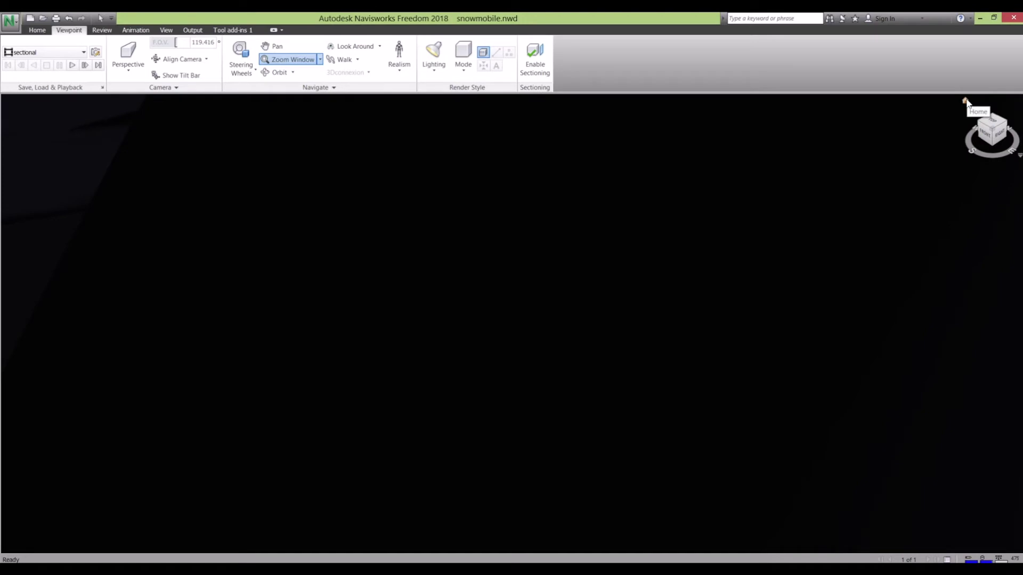
click(964, 101)
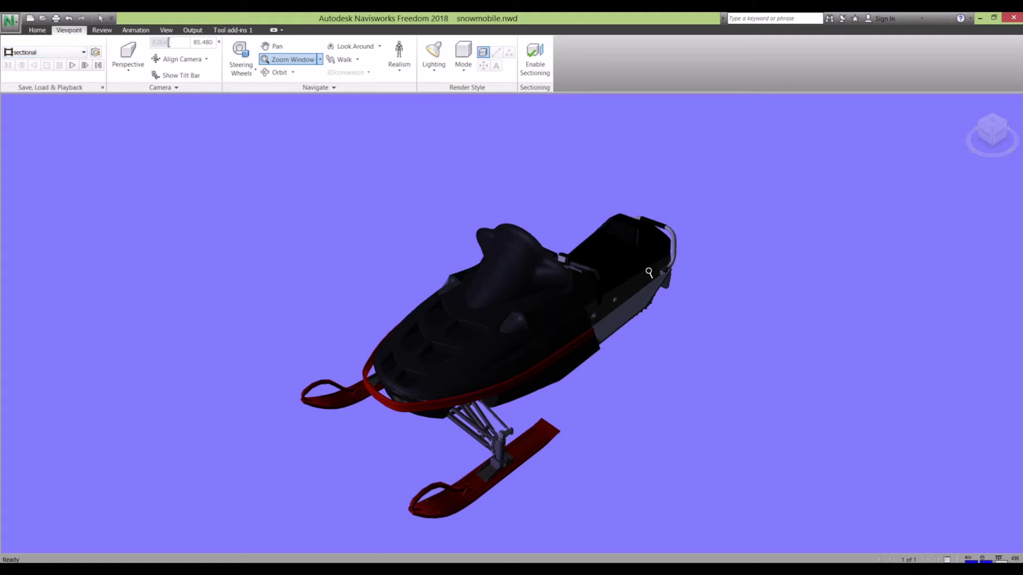
middle_drag(602, 324, 564, 300)
- Use the Select tool to pick the hood and then the seat in the model, and clear the selection
click(36, 30)
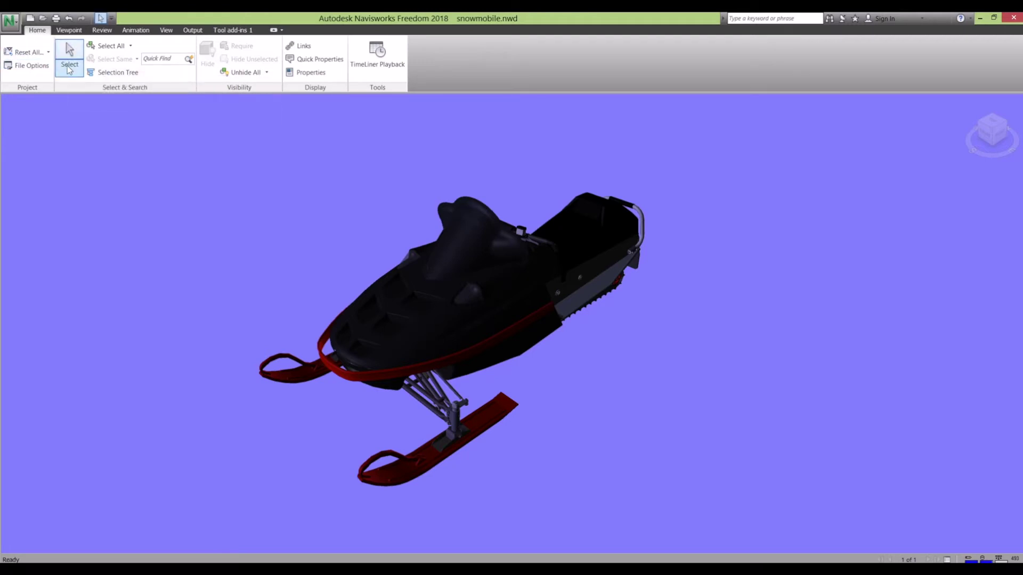
click(69, 68)
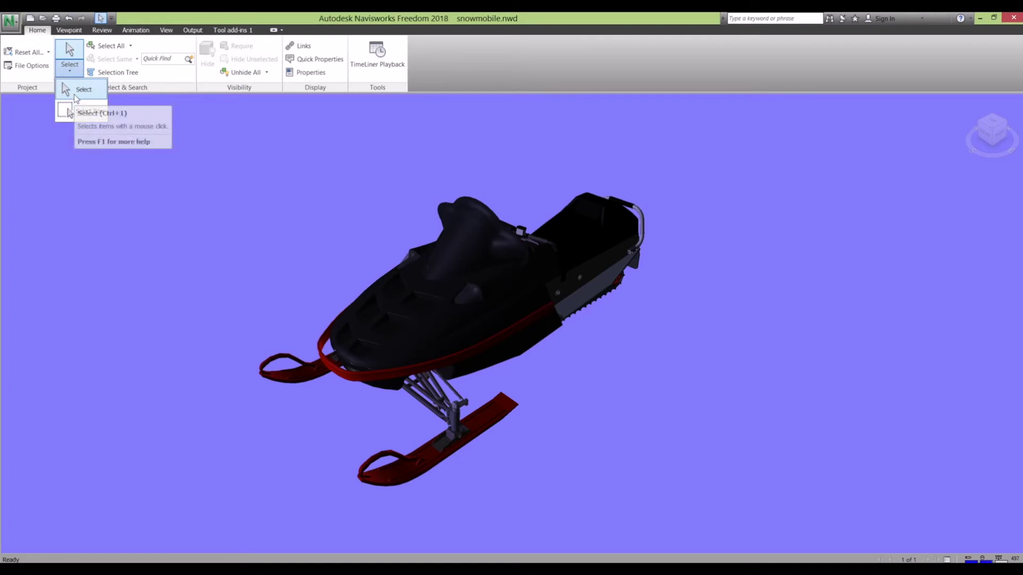
click(78, 90)
click(418, 310)
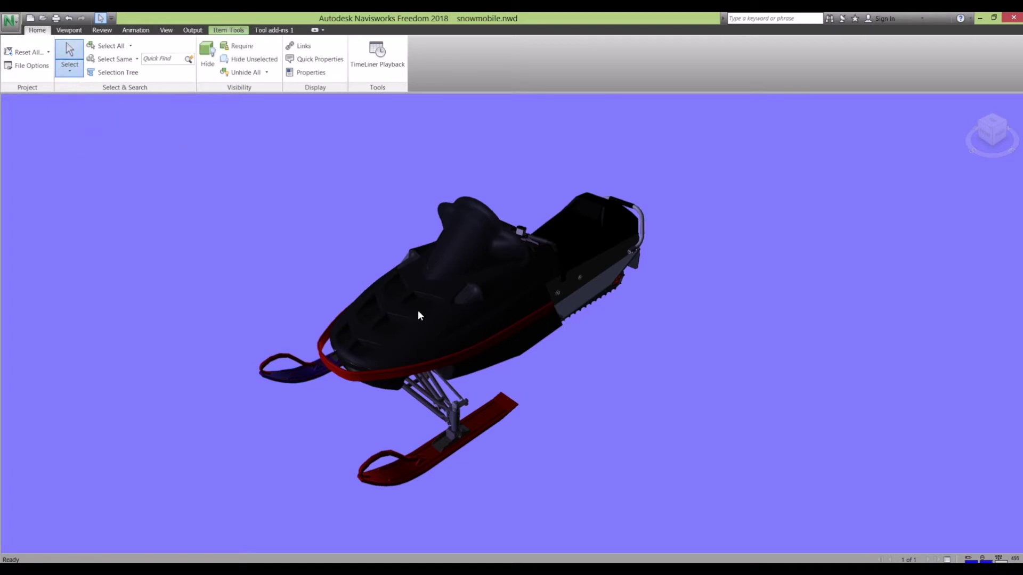
click(587, 254)
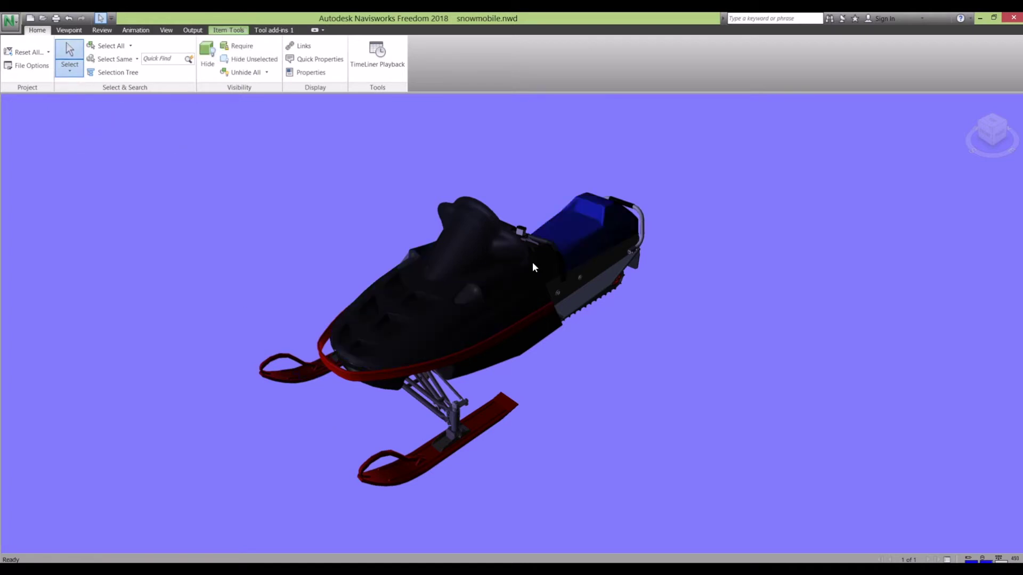
click(130, 47)
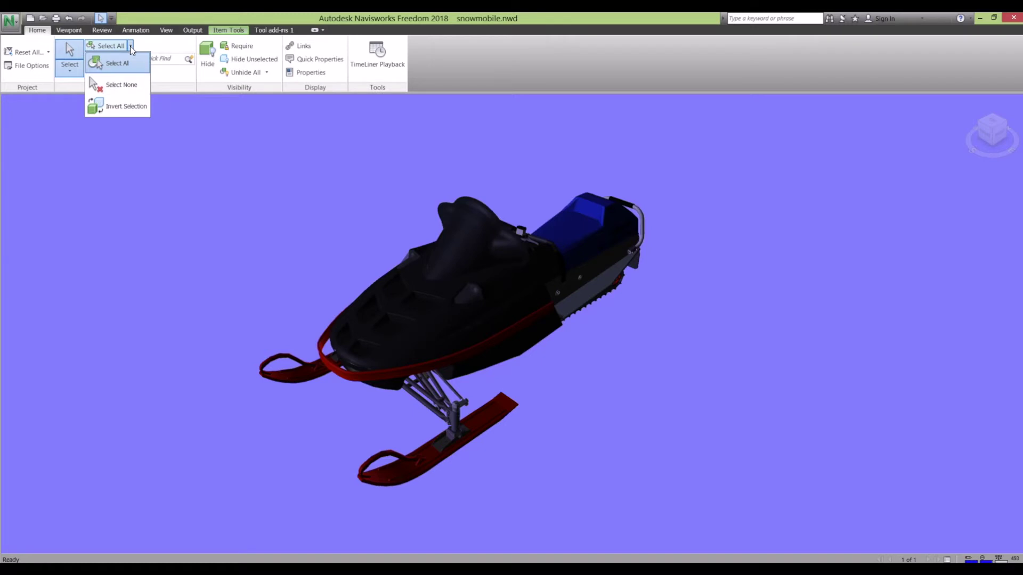
click(119, 87)
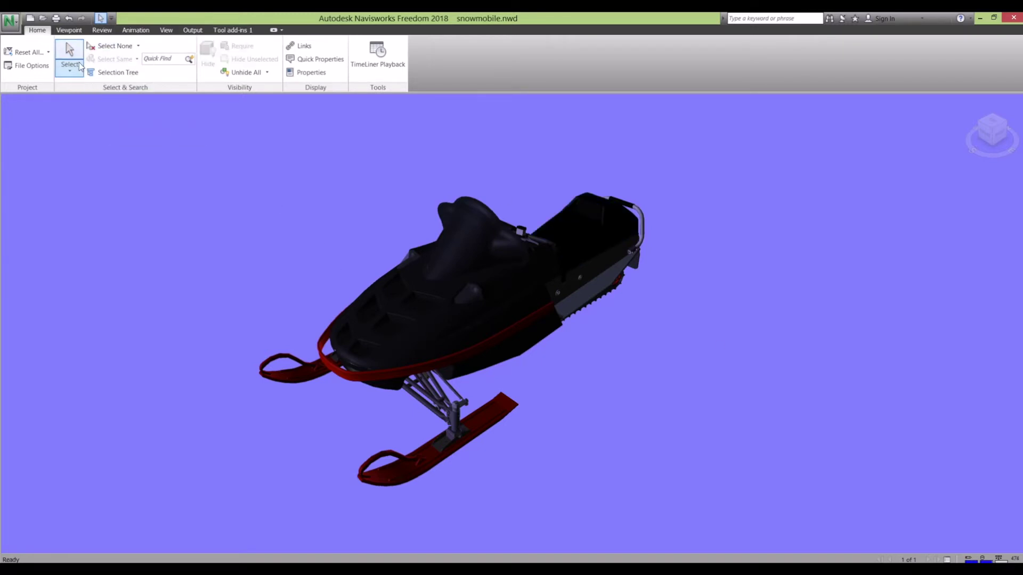
- Show the Selection Tree and expand snowmobile.nwd to list its assemblies
click(138, 47)
click(114, 72)
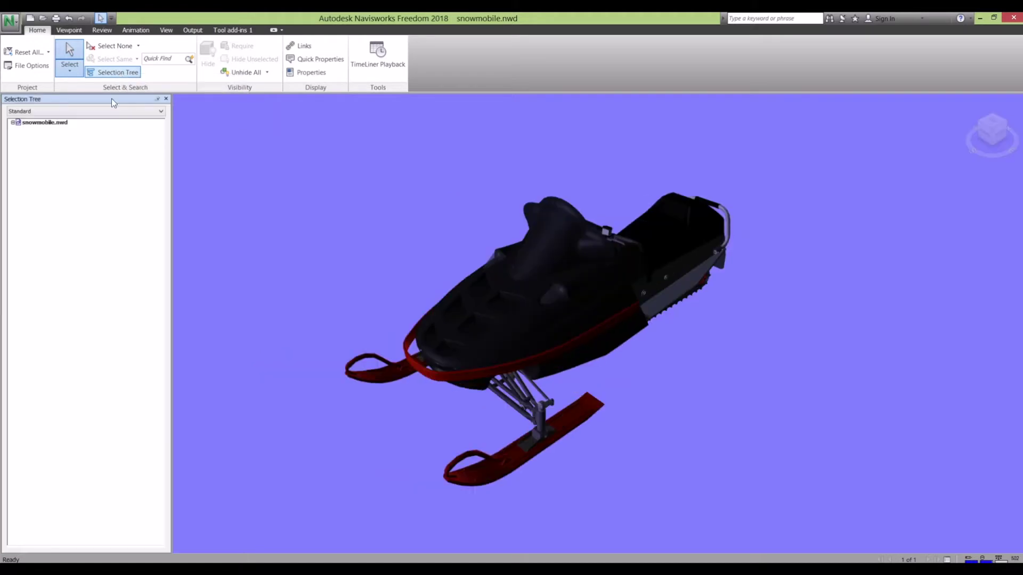
click(13, 123)
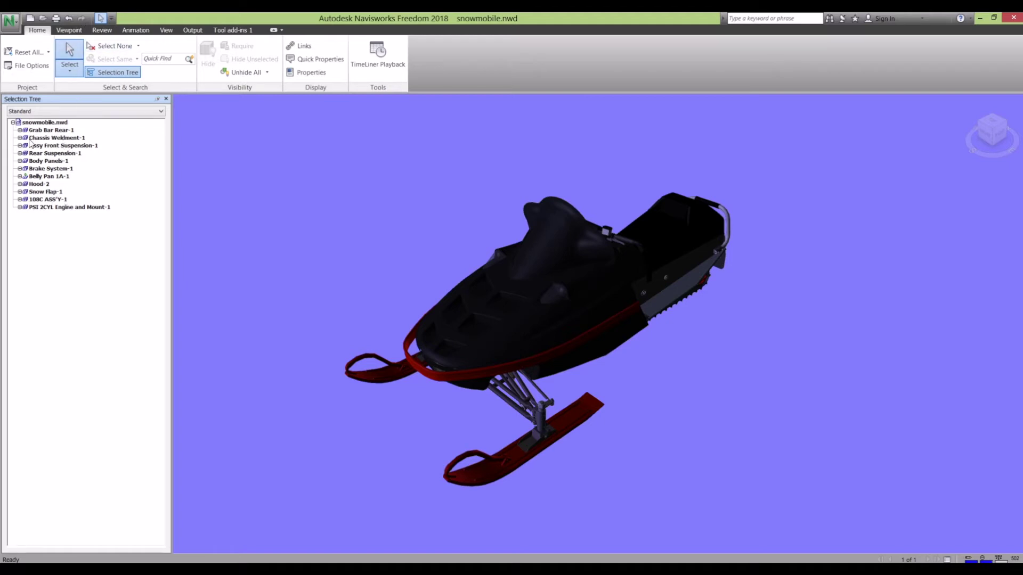
- Isolate Chassis Weldment-1 by hiding all unselected items, and deselect it
click(53, 138)
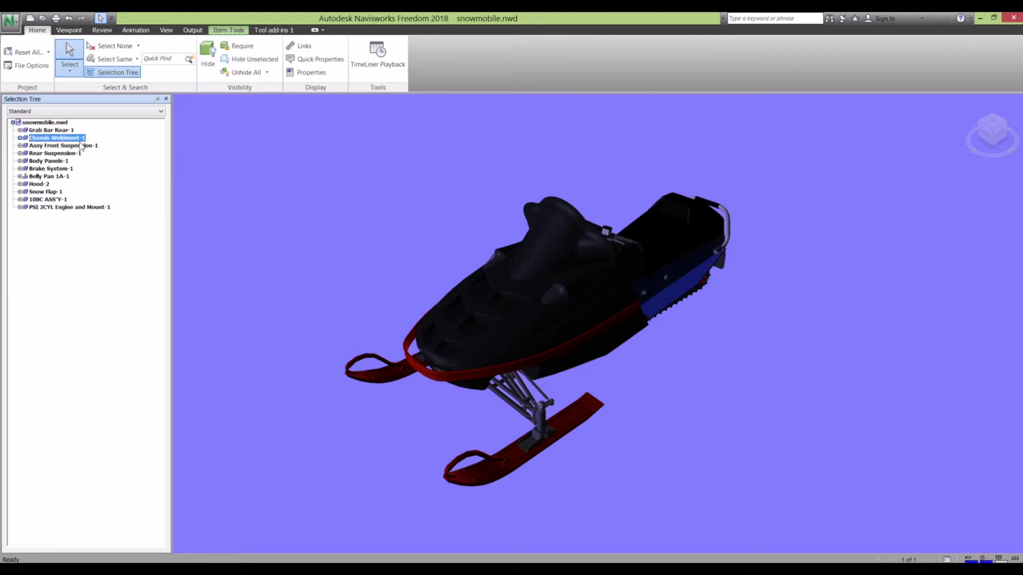
click(254, 60)
click(782, 341)
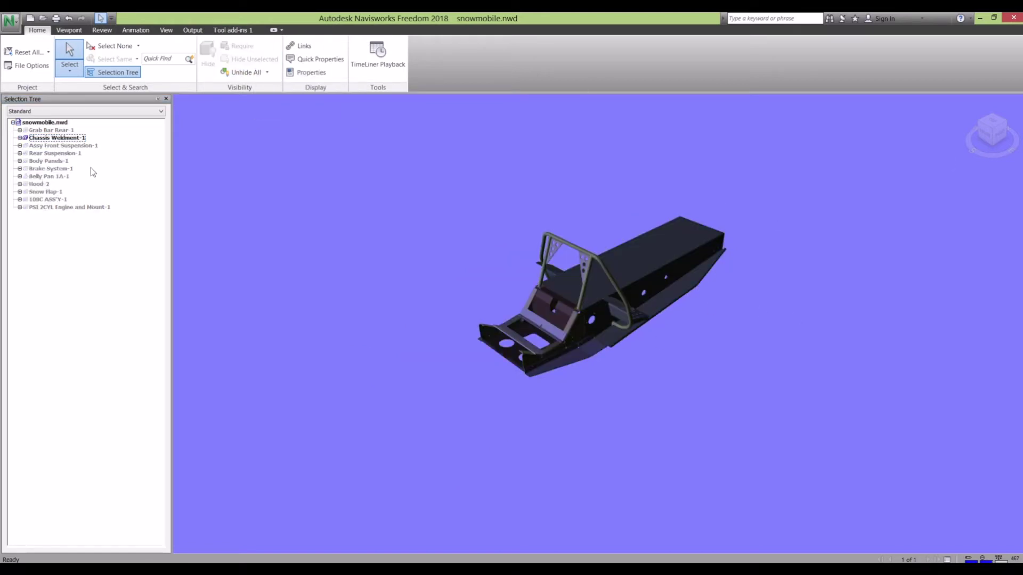
- Select Chassis Weldment-1 in the Selection Tree again and examine the isolated frame up close
click(78, 139)
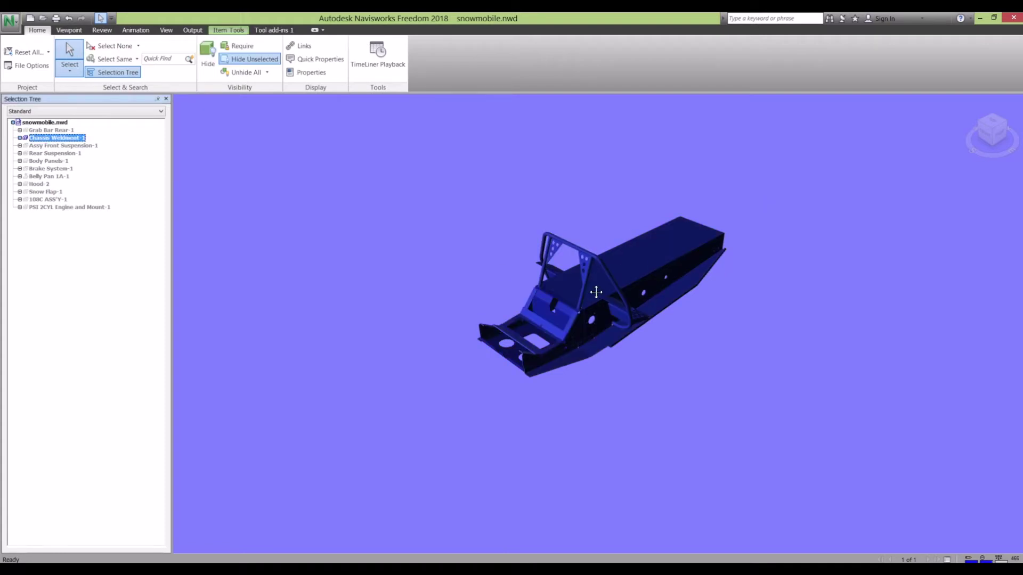
middle_drag(596, 292, 622, 268)
scroll(622, 269, up, 4)
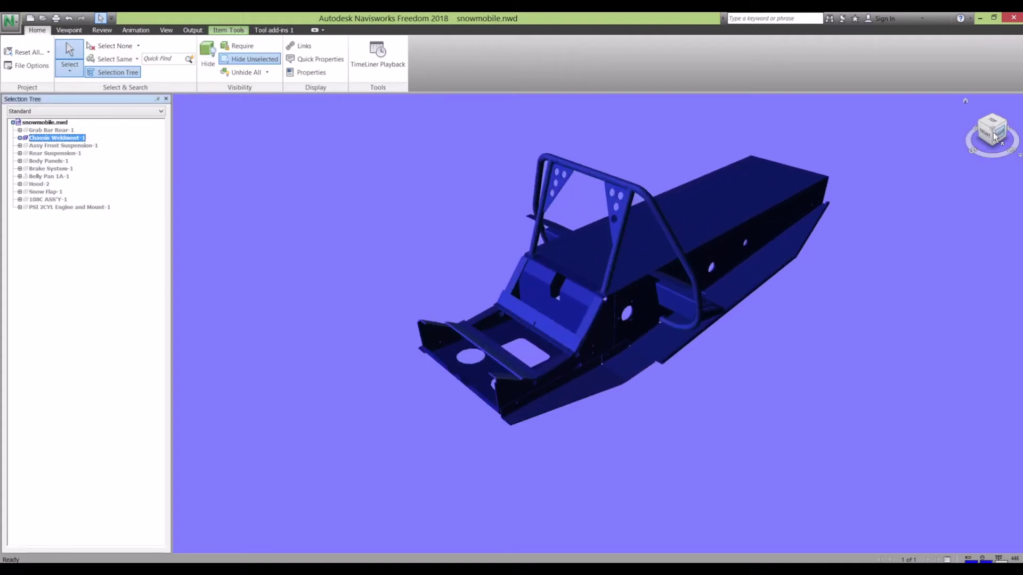
scroll(473, 208, up, 1)
middle_drag(623, 306, 479, 341)
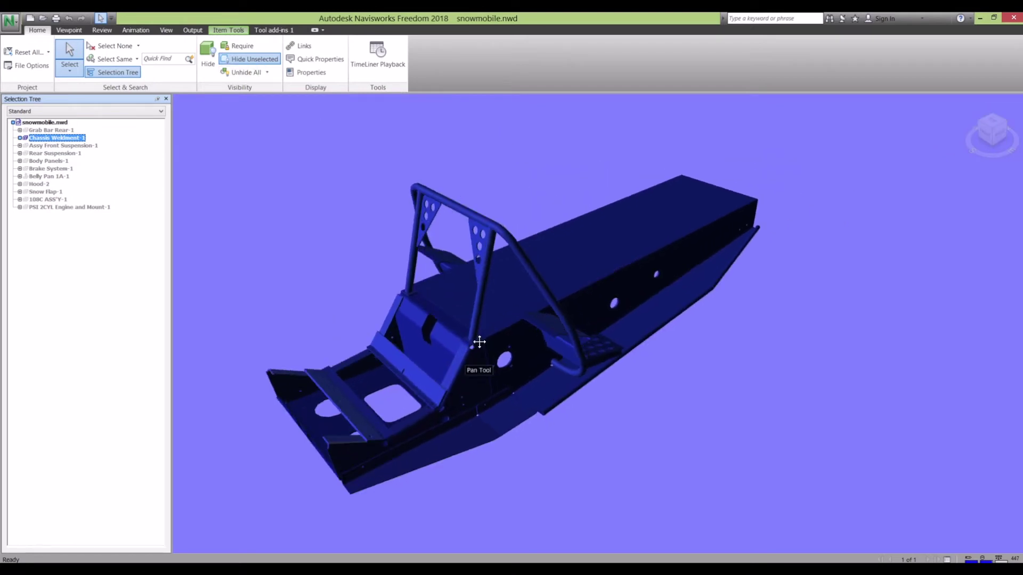
- Pick the chassis tunnel in the model, and unhide all the hidden snowmobile parts
scroll(580, 336, up, 1)
shift+middle_drag(632, 333, 637, 381)
click(618, 368)
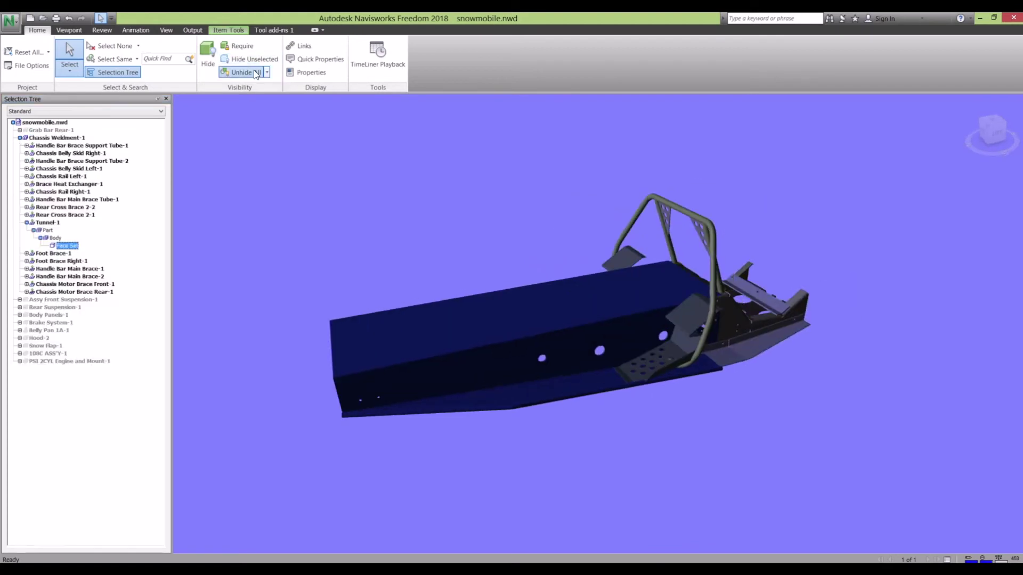
click(253, 73)
click(747, 520)
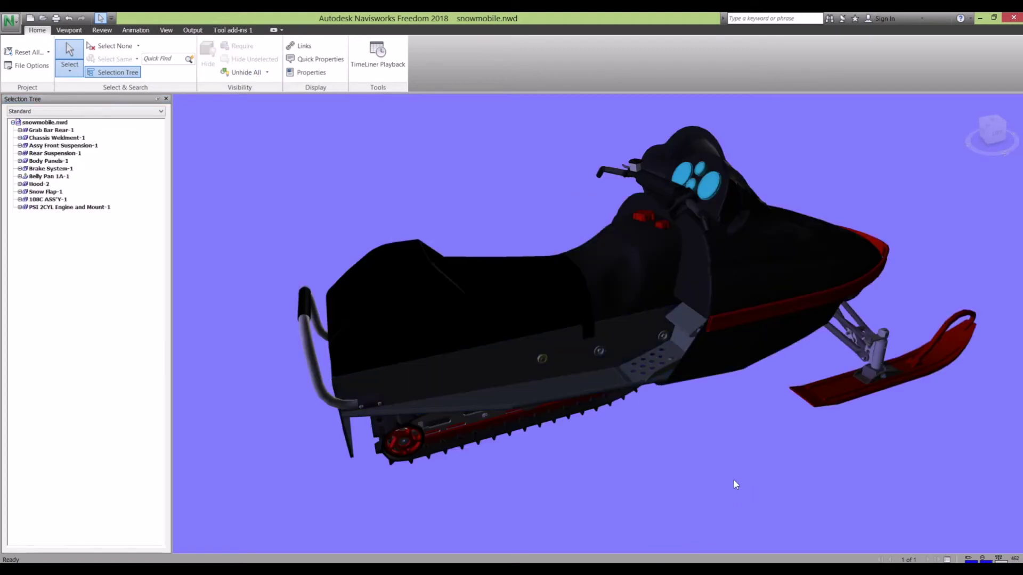
- Examine the footrest and the inside of the track up close, and return to the home view
scroll(665, 340, up, 10)
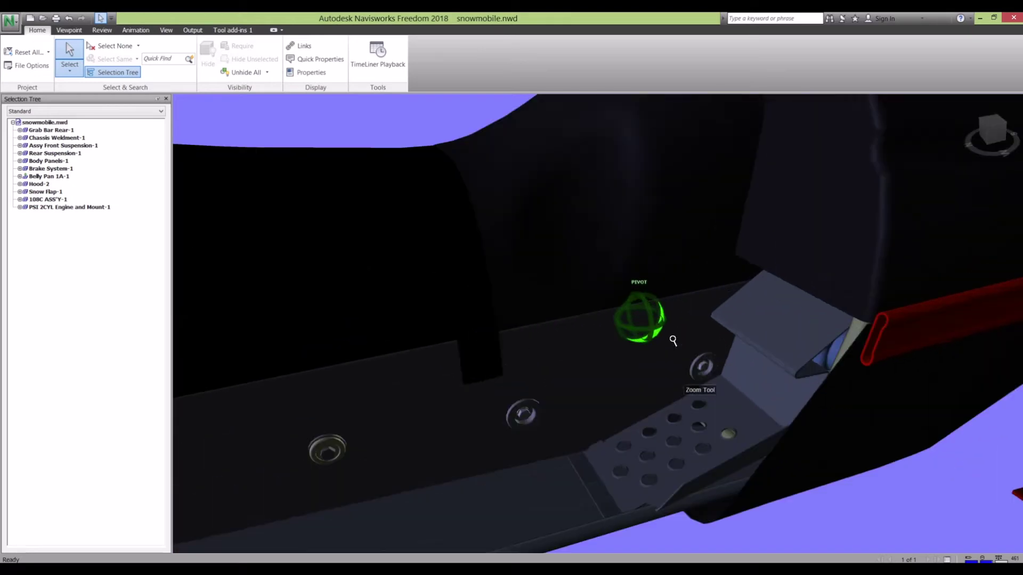
scroll(673, 341, up, 3)
shift+middle_drag(687, 341, 1009, 302)
middle_drag(542, 335, 703, 391)
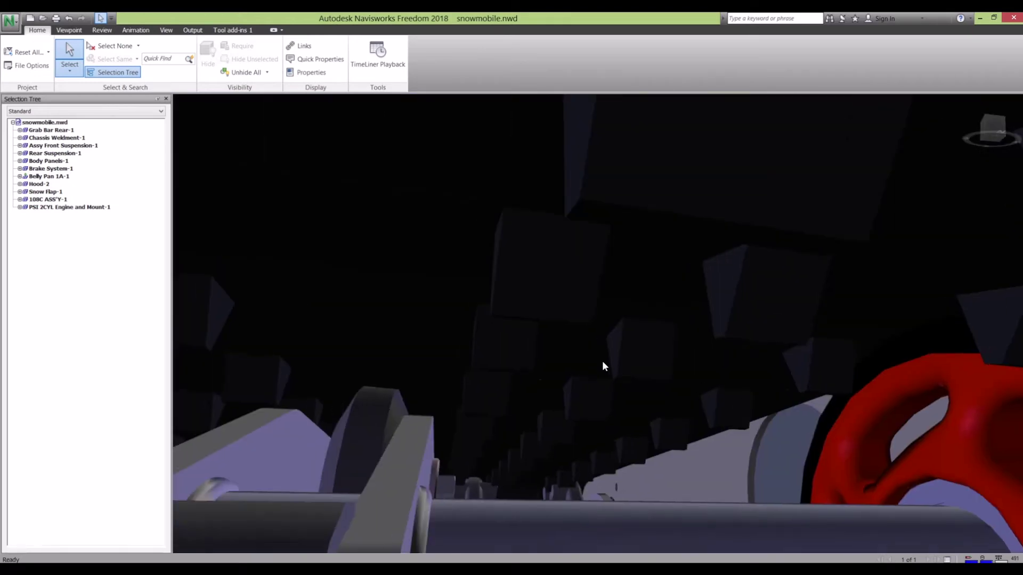
scroll(602, 366, up, 3)
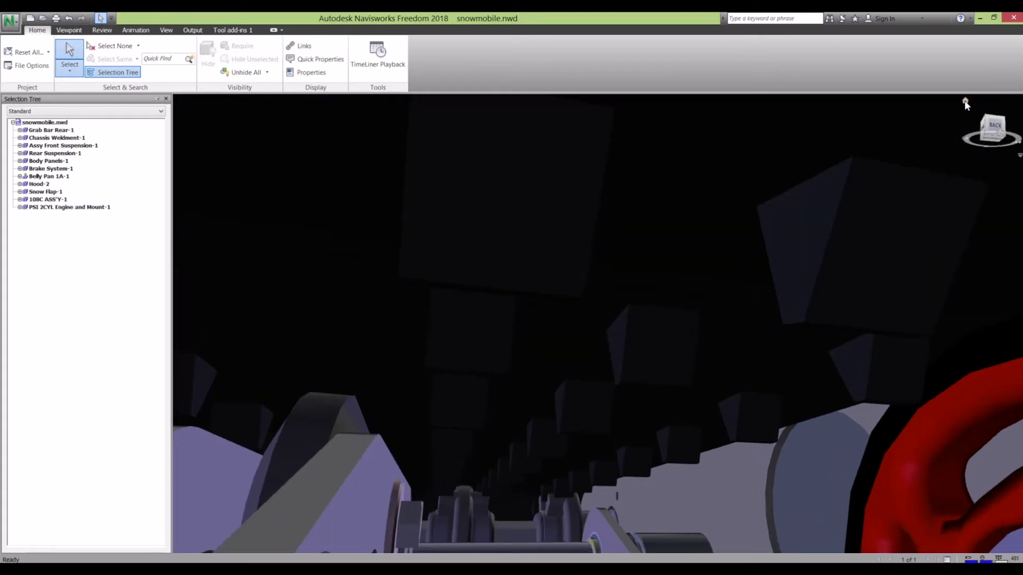
click(965, 101)
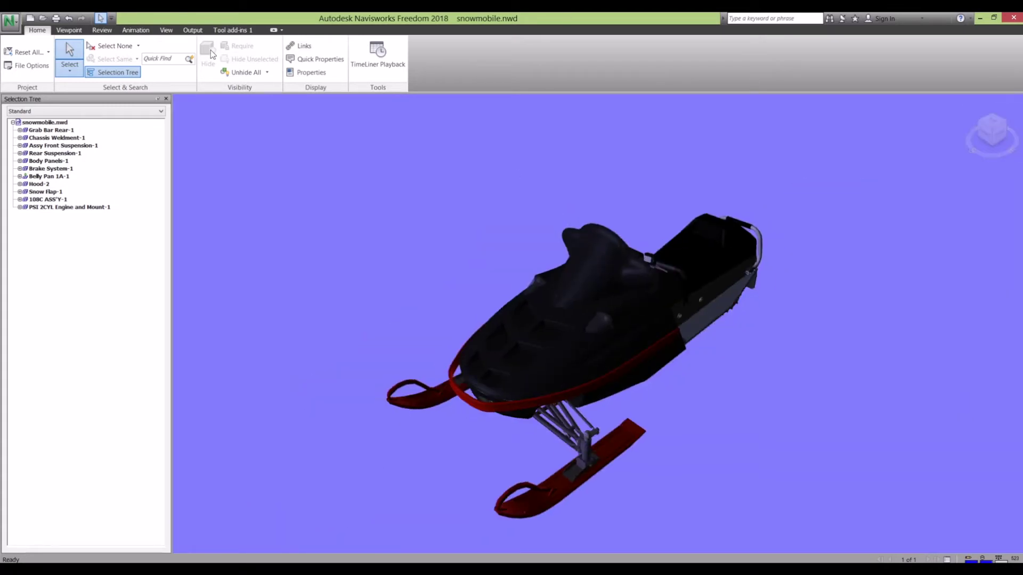
- Enable sectioning with the top-aligned Plane 1 and orbit around the cut snowmobile
click(72, 32)
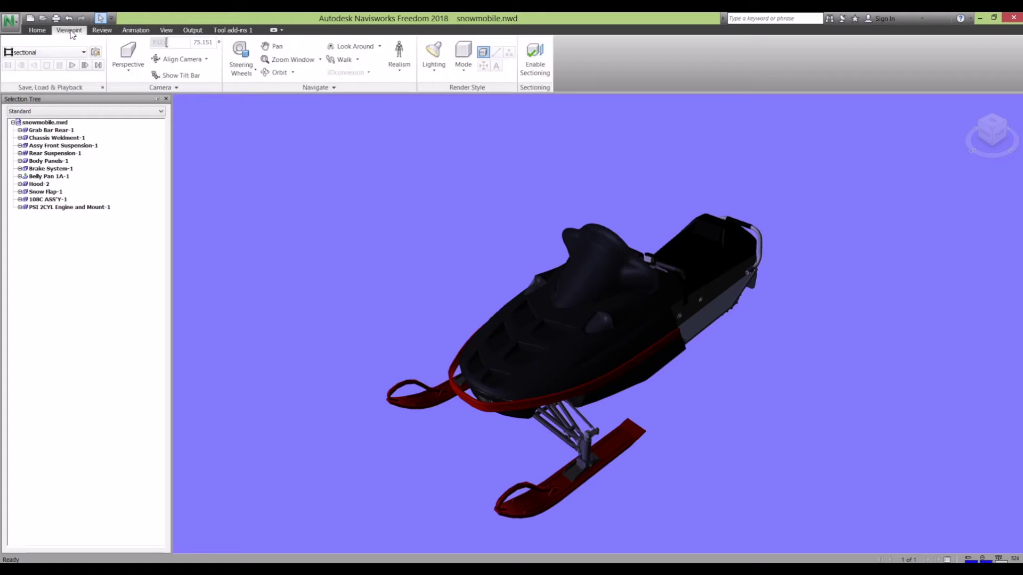
click(530, 62)
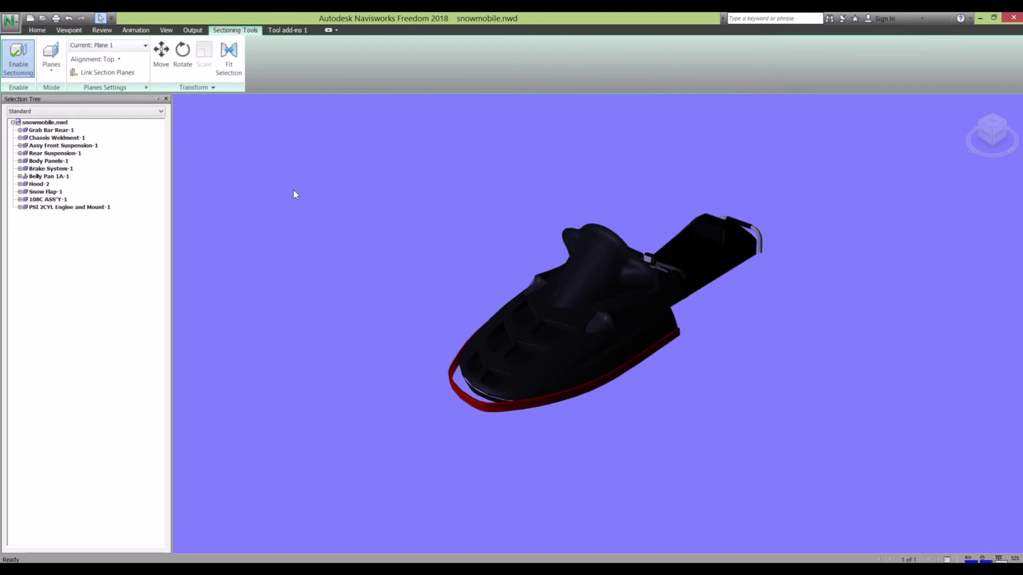
mouse_move(746, 348)
shift+middle_down()
mouse_move(687, 297)
mouse_move(635, 152)
mouse_move(560, 203)
mouse_move(577, 263)
mouse_move(662, 354)
shift+middle_up()
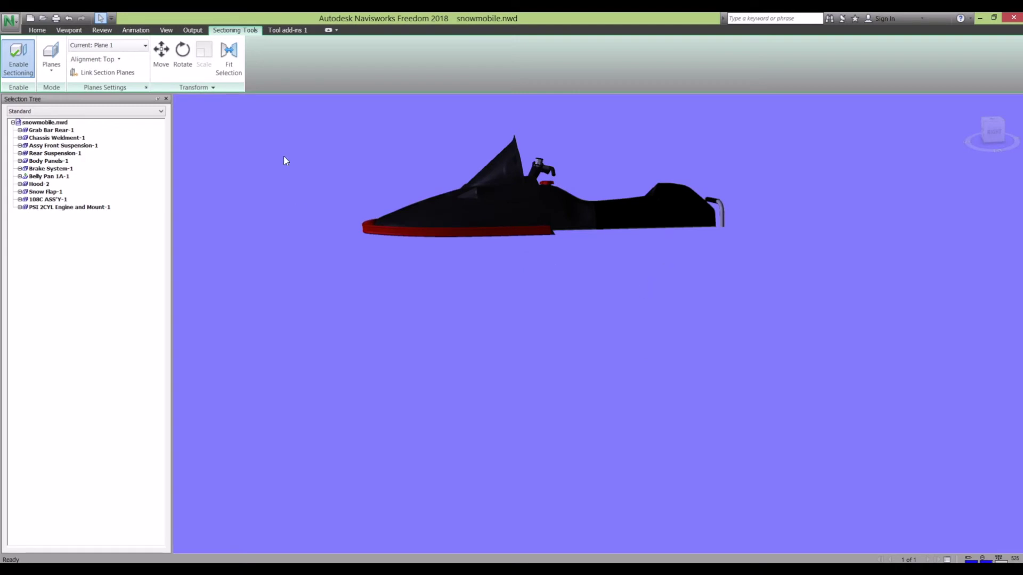
shift+middle_drag(254, 135, 283, 171)
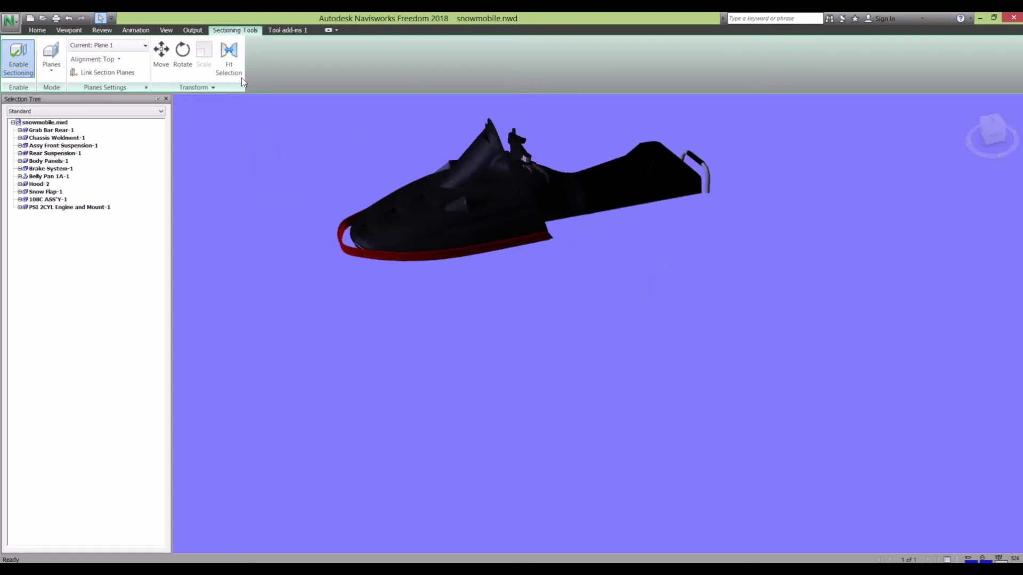
- Use the Move gizmo to shift the top section plane down along its vertical axis, exposing more of the snowmobile's lower body
click(163, 53)
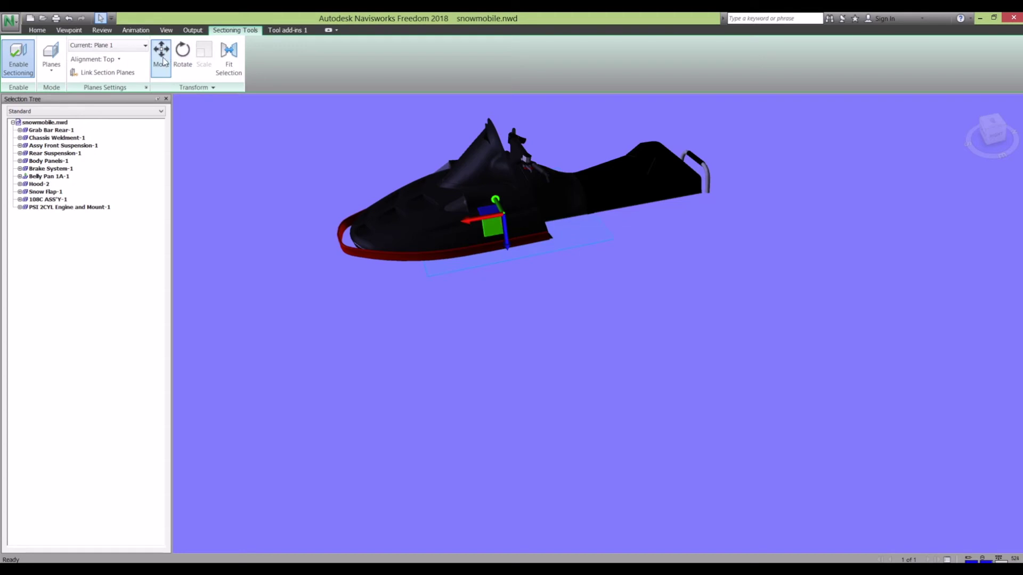
shift+middle_drag(513, 249, 495, 187)
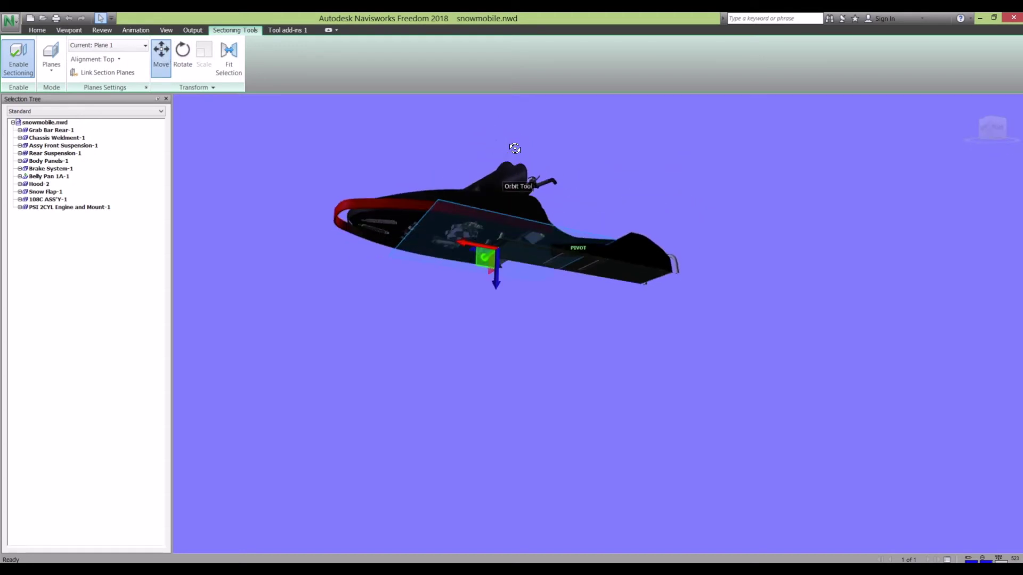
shift+middle_drag(515, 149, 492, 300)
click(497, 278)
mouse_move(499, 274)
mouse_down()
mouse_move(506, 255)
mouse_move(507, 389)
mouse_move(513, 256)
mouse_move(515, 282)
mouse_up()
click(708, 257)
shift+middle_drag(708, 257, 521, 324)
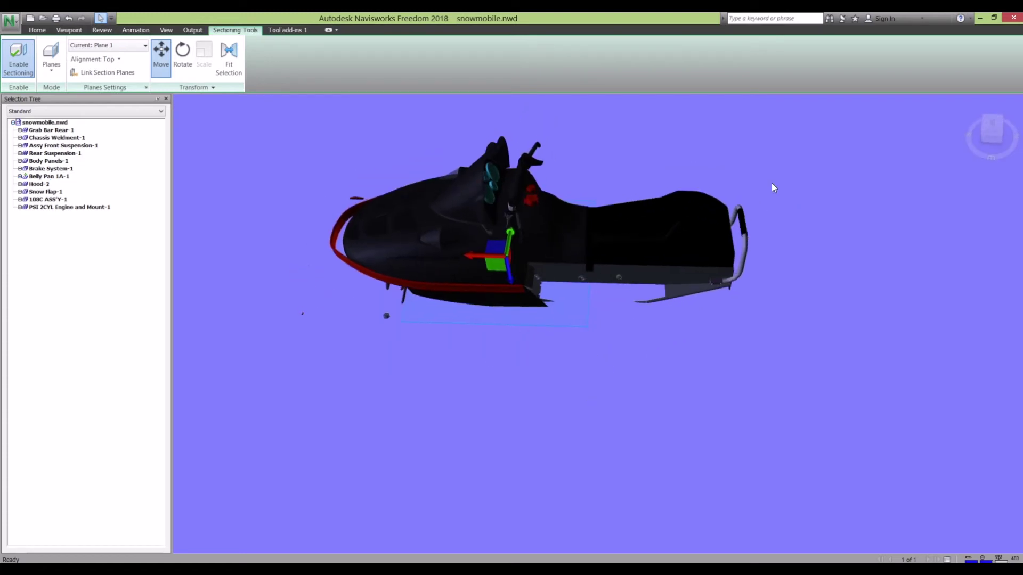
- Set the scene background to plain white
right_click(810, 145)
click(838, 239)
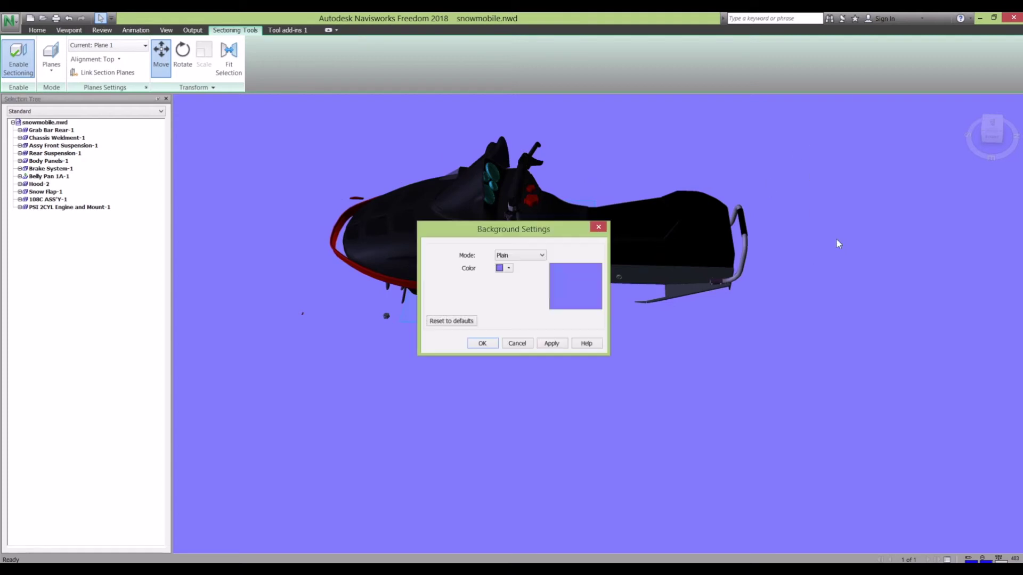
click(509, 268)
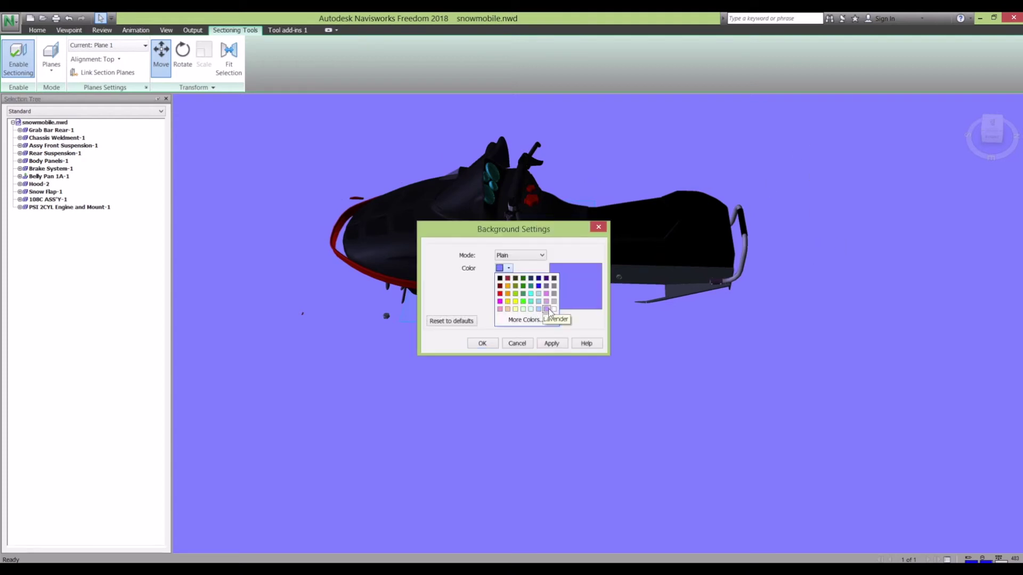
click(554, 309)
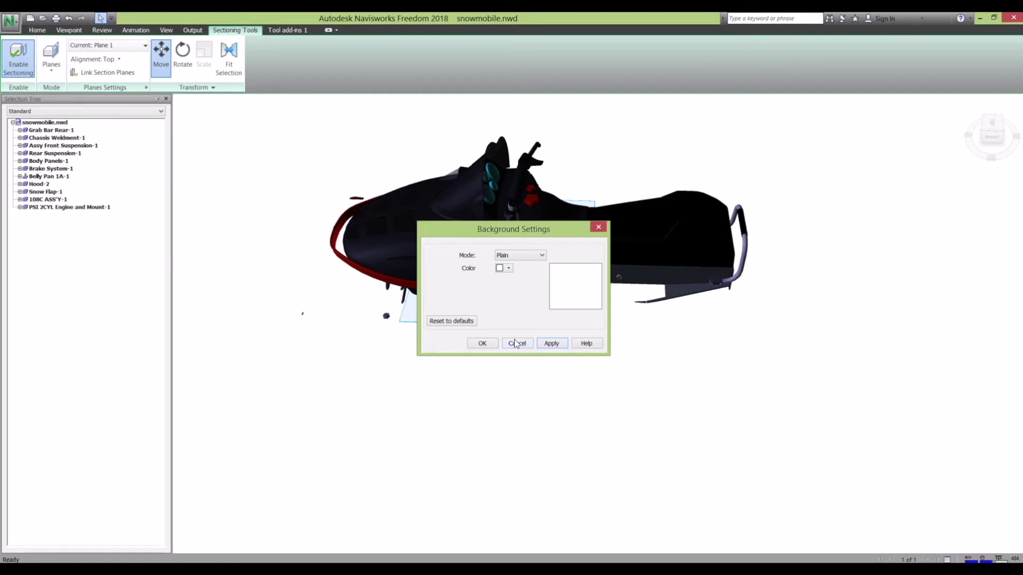
click(485, 345)
- Nudge the top section plane along its vertical axis and inspect the cut from below and above
shift+middle_drag(477, 341, 535, 234)
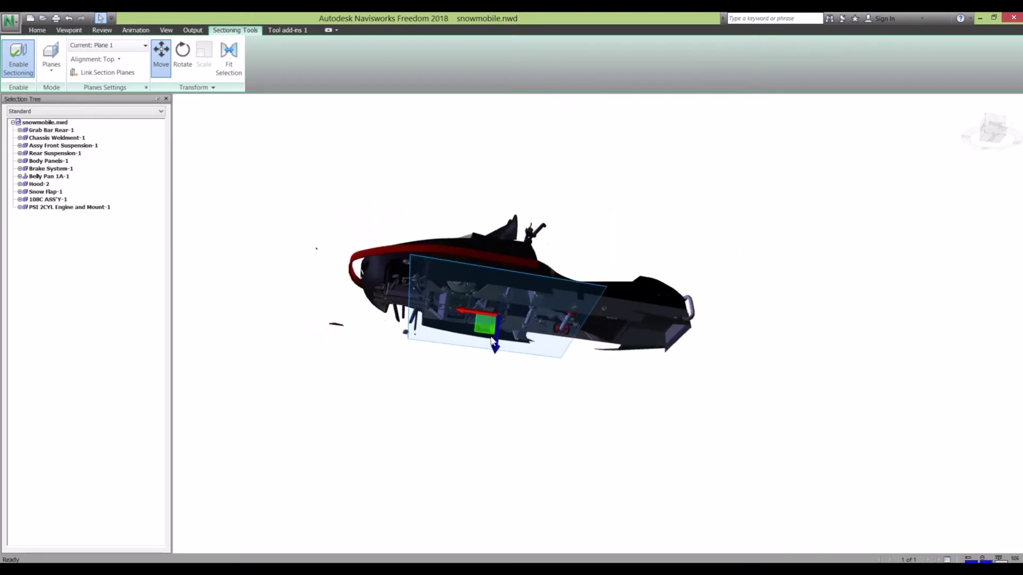
mouse_move(501, 323)
mouse_down()
mouse_move(500, 292)
mouse_move(488, 441)
mouse_move(505, 330)
mouse_up()
shift+middle_drag(406, 159, 492, 248)
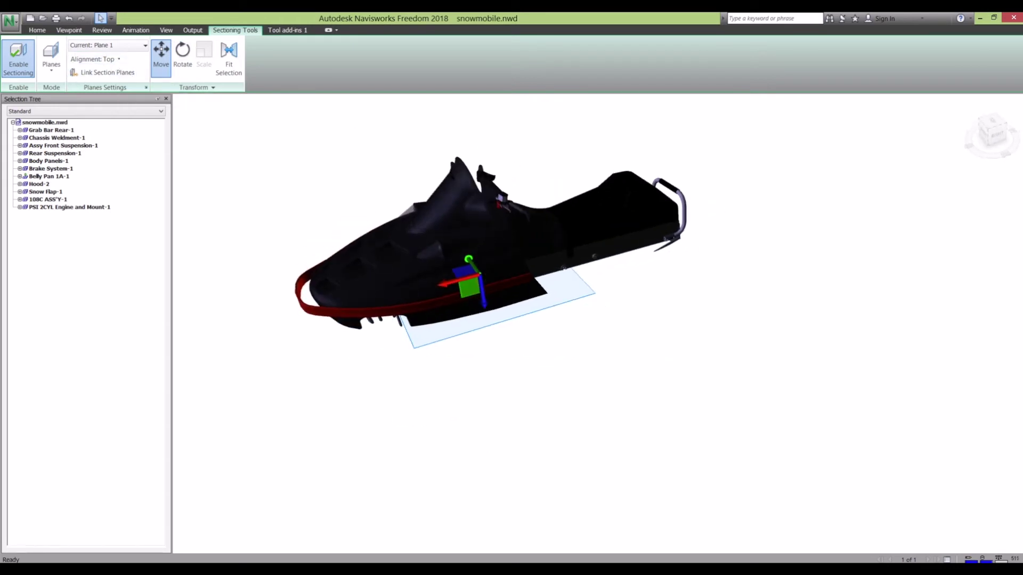
- Align the section plane to Left and slide it sideways through the snowmobile until it sits outside the body
click(119, 60)
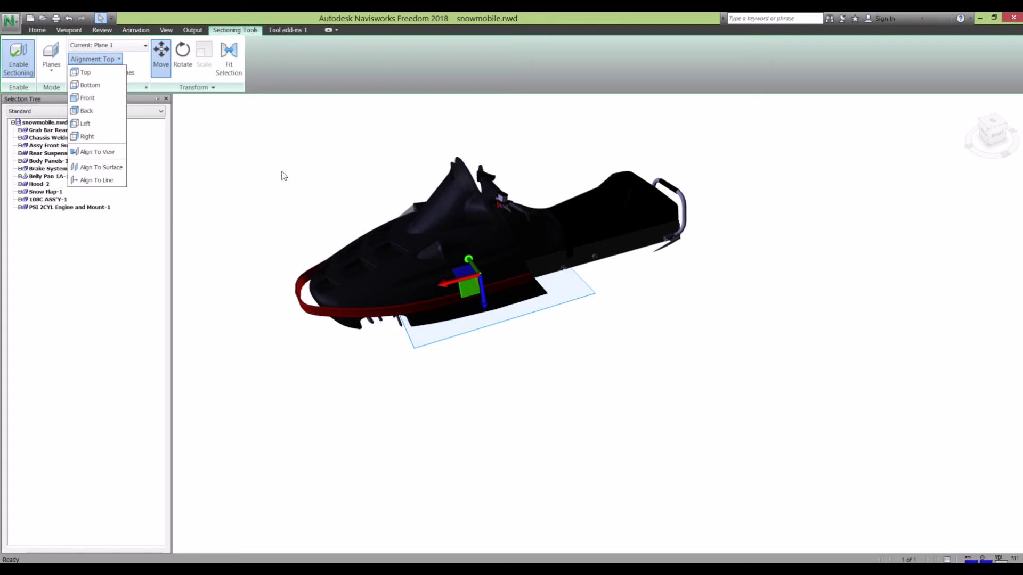
click(86, 123)
shift+middle_drag(433, 228, 539, 290)
drag(517, 304, 549, 266)
click(547, 236)
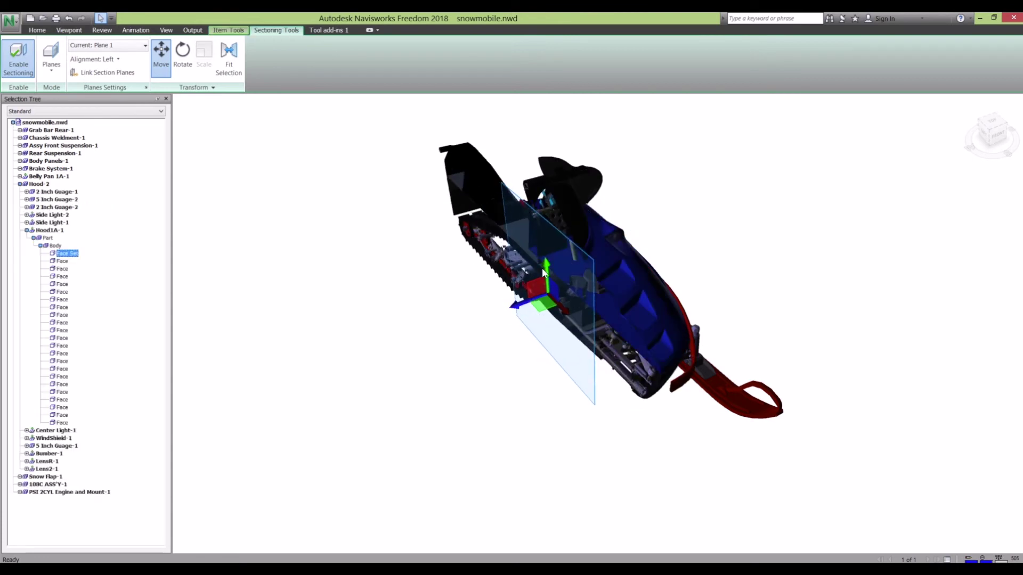
shift+middle_drag(518, 303, 438, 313)
drag(439, 314, 347, 343)
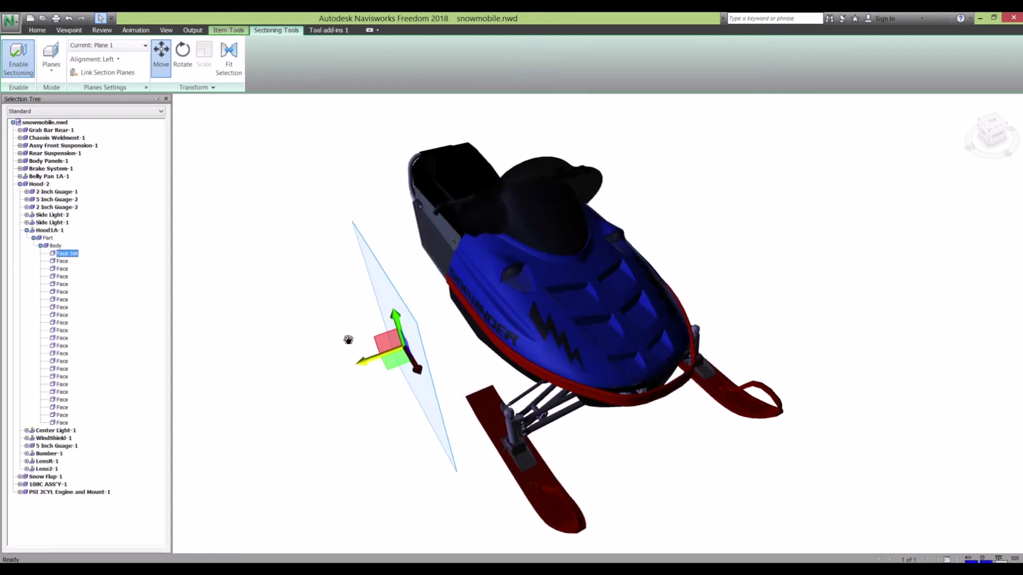
- Slide the left-aligned section plane back to the middle of the snowmobile, and turn sectioning off
click(753, 278)
mouse_move(609, 290)
shift+middle_down()
mouse_move(647, 272)
mouse_move(632, 263)
mouse_move(530, 265)
shift+middle_up()
drag(405, 333, 549, 320)
shift+middle_drag(551, 324, 701, 256)
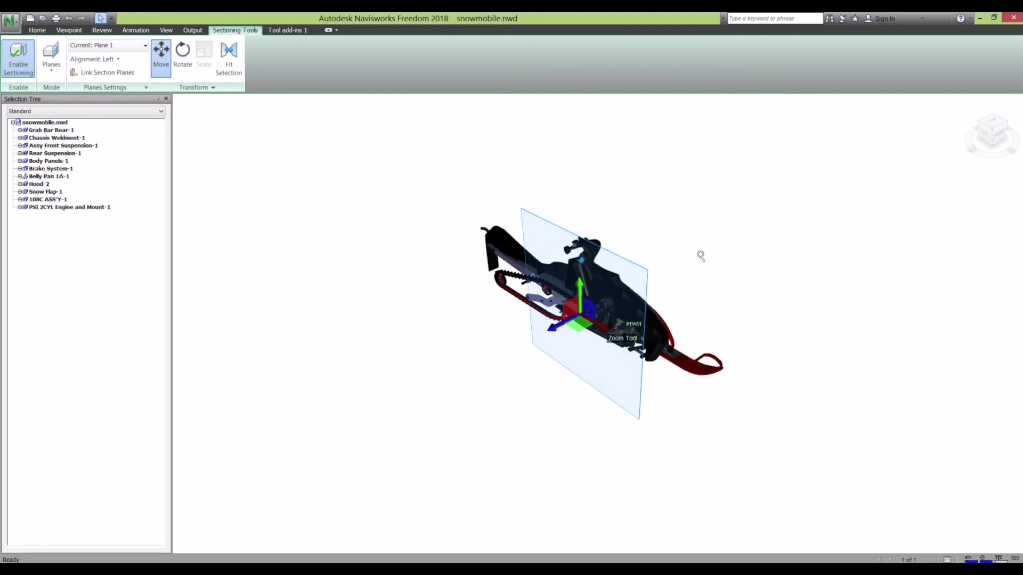
click(19, 54)
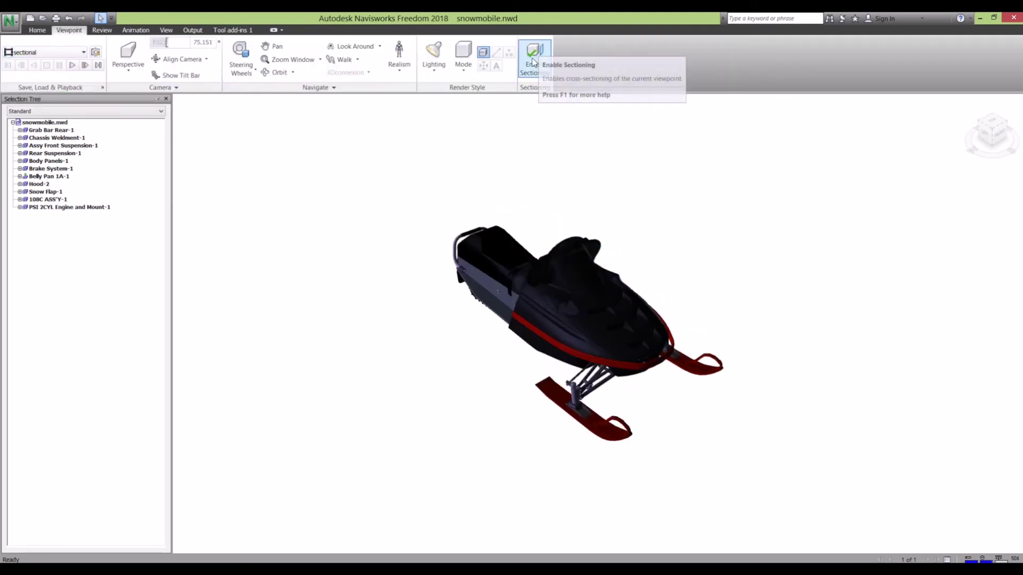
shift+middle_drag(690, 302, 568, 236)
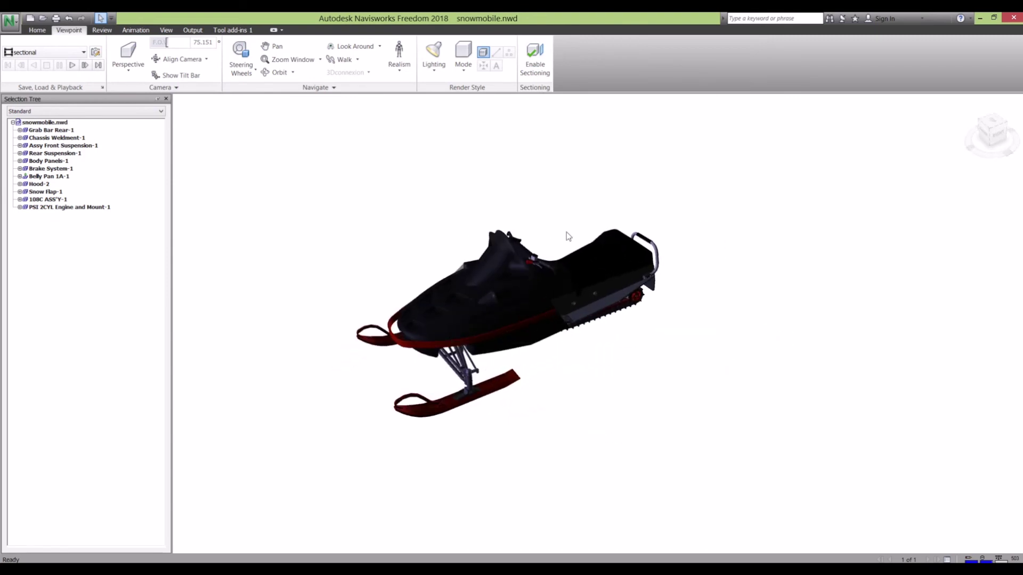
- Measure the distance from the front tip of the snowmobile's hood to its rear end behind the seat
click(104, 31)
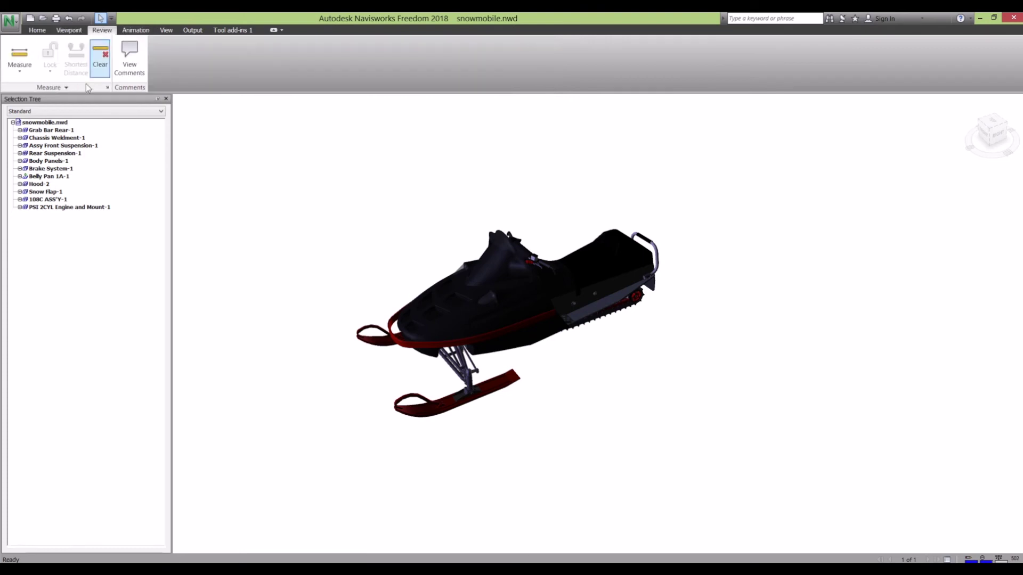
click(16, 56)
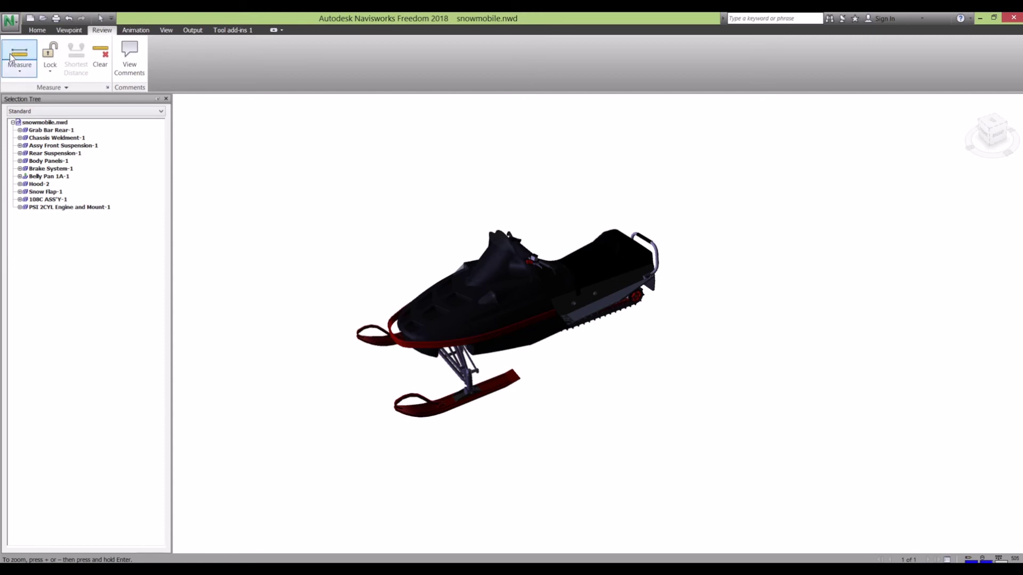
scroll(386, 319, up, 5)
middle_drag(396, 366, 533, 320)
click(580, 310)
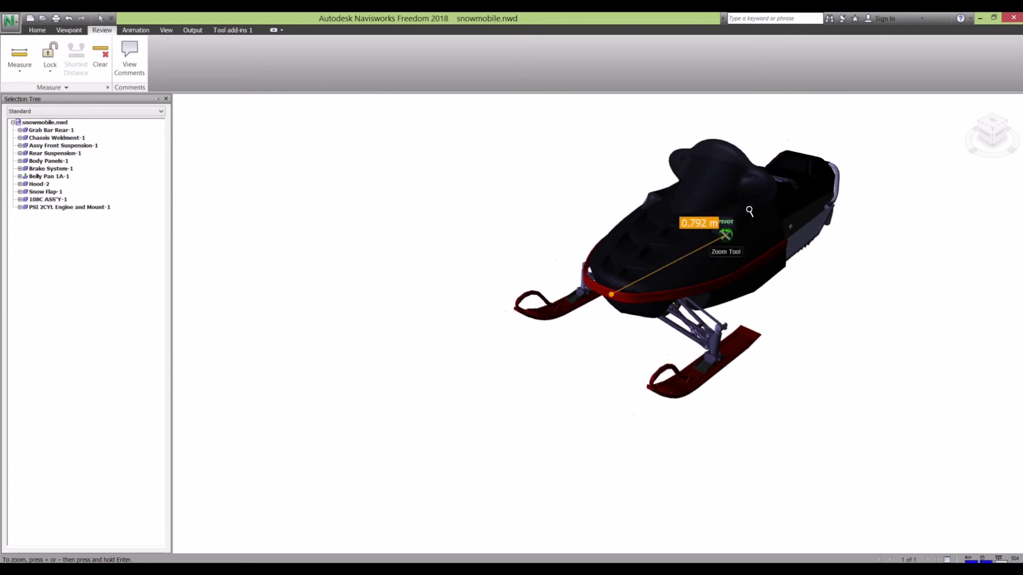
mouse_move(833, 160)
shift+middle_down()
mouse_move(672, 200)
mouse_move(525, 192)
mouse_move(512, 213)
mouse_move(570, 269)
mouse_move(556, 261)
mouse_move(532, 272)
mouse_move(546, 272)
shift+middle_up()
click(541, 260)
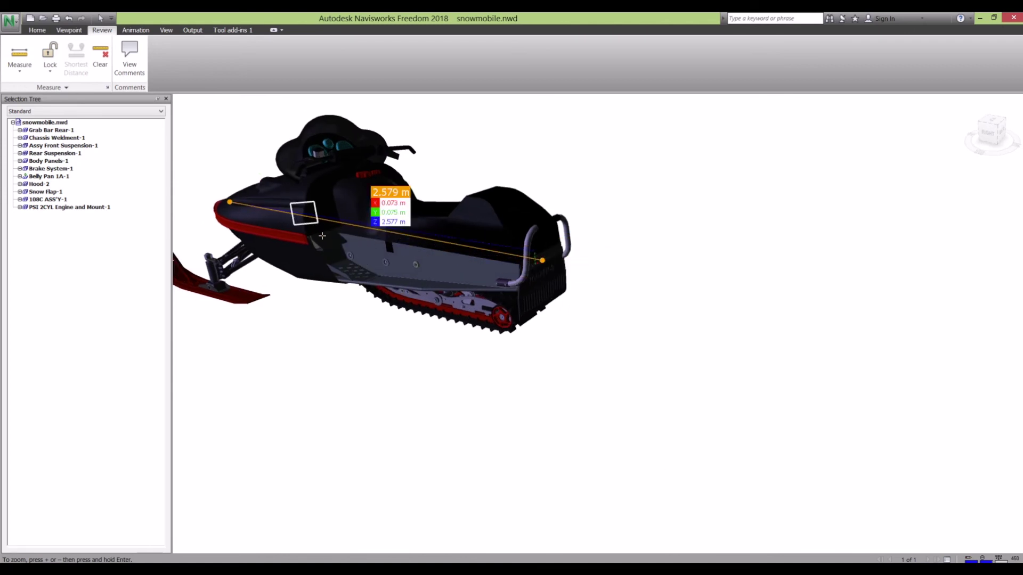
- Examine the measurement line with its X, Y and Z components from the side, the rear and the front
mouse_move(322, 235)
shift+middle_down()
mouse_move(311, 245)
mouse_move(426, 289)
shift+middle_up()
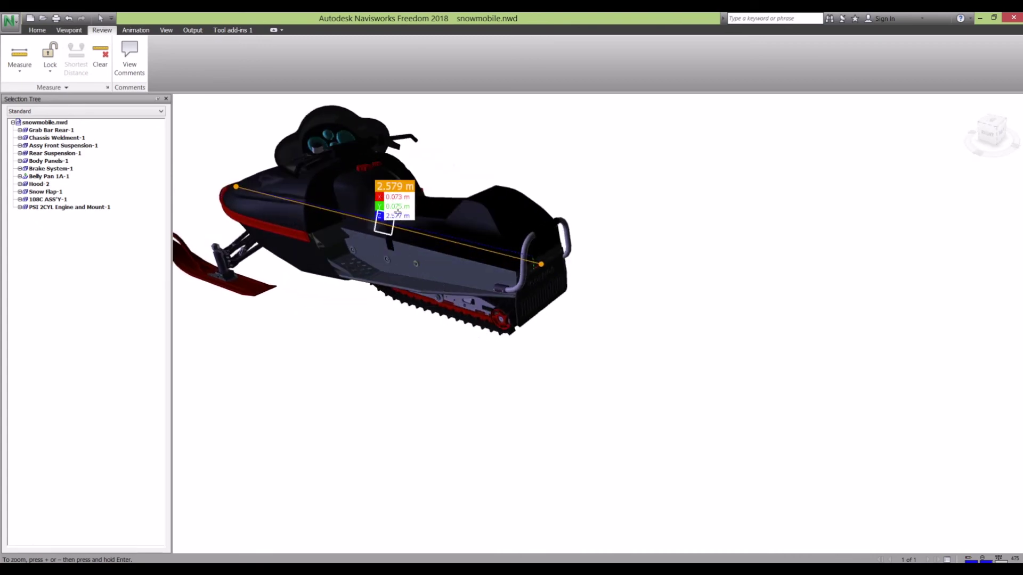
scroll(384, 223, up, 6)
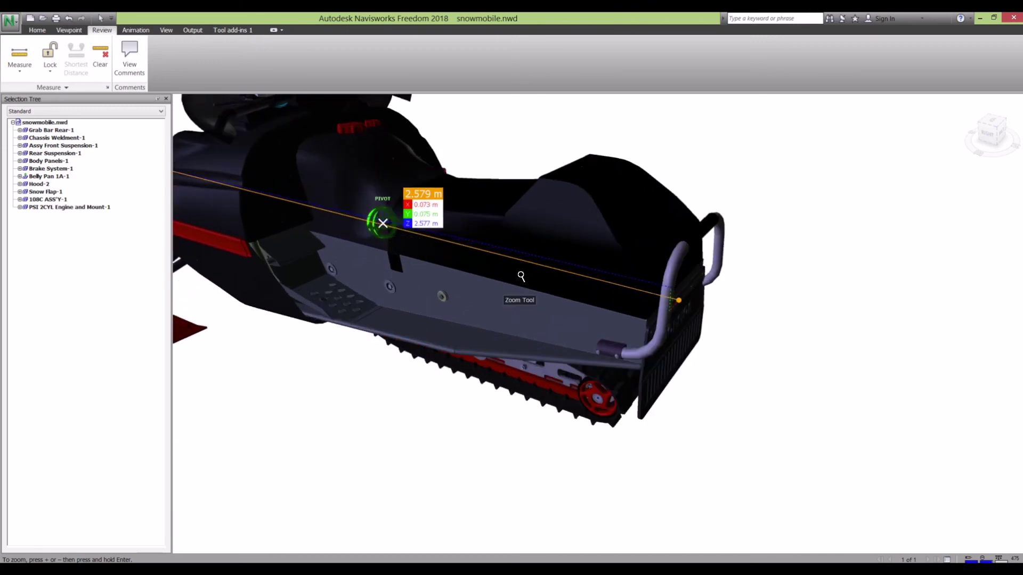
scroll(519, 276, down, 1)
shift+middle_drag(711, 329, 607, 292)
scroll(607, 293, down, 1)
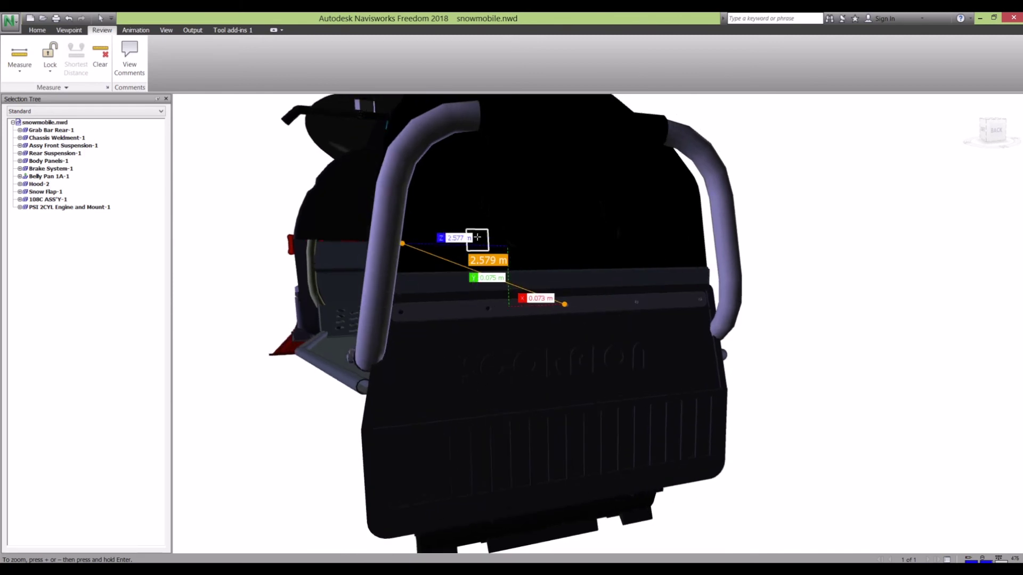
scroll(433, 303, down, 3)
mouse_move(346, 308)
shift+middle_down()
mouse_move(454, 319)
mouse_move(326, 301)
shift+middle_up()
scroll(326, 302, down, 3)
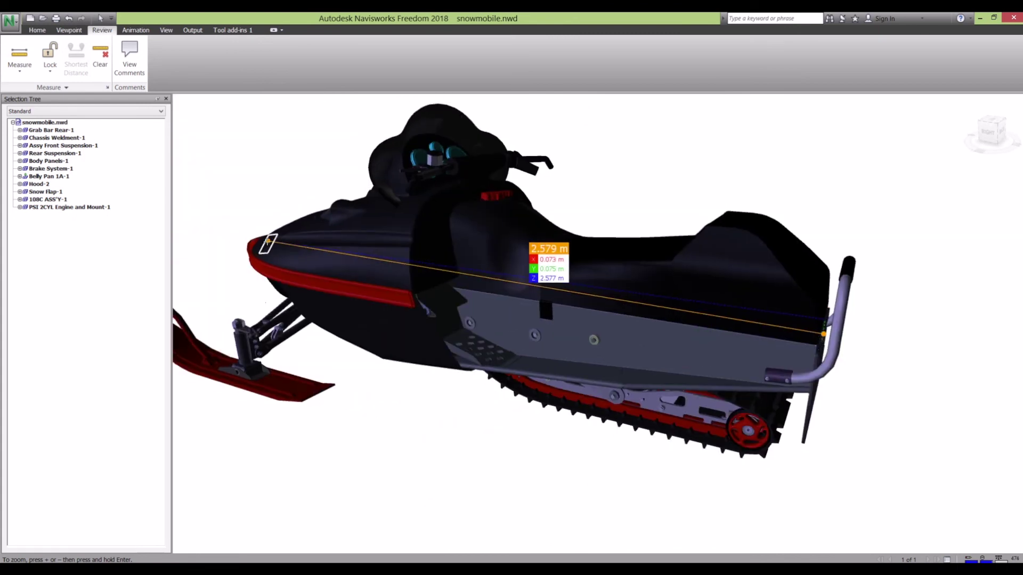
shift+middle_drag(416, 290, 563, 322)
scroll(563, 321, down, 5)
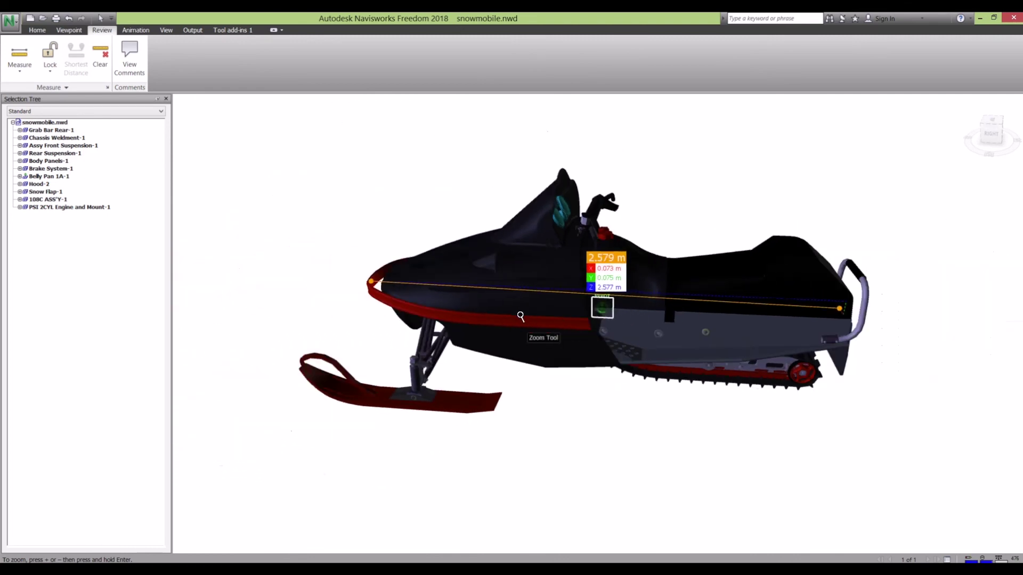
middle_drag(687, 332, 680, 347)
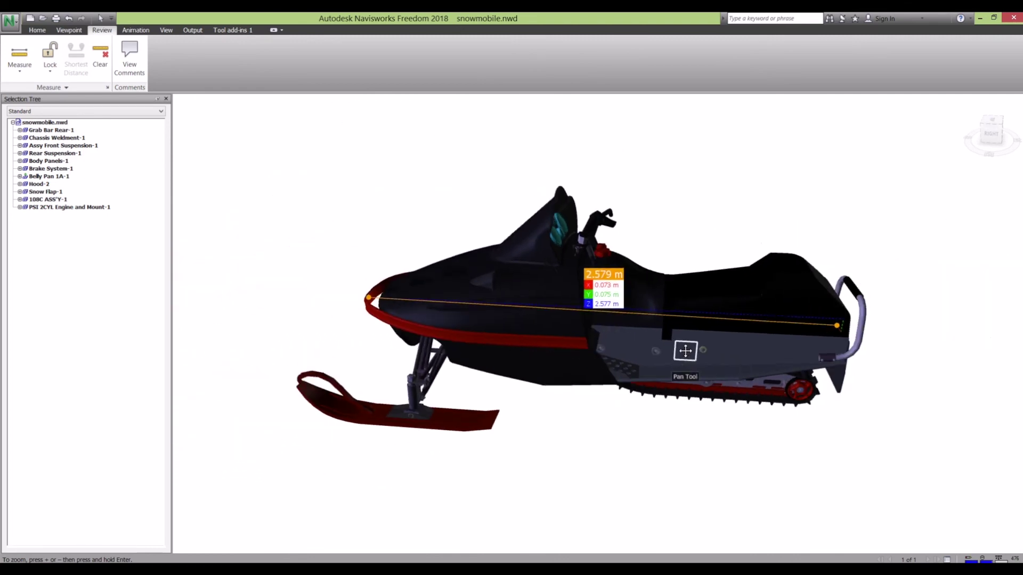
- Clear the measurement line from the snowmobile and bring the whole model back into view
click(101, 56)
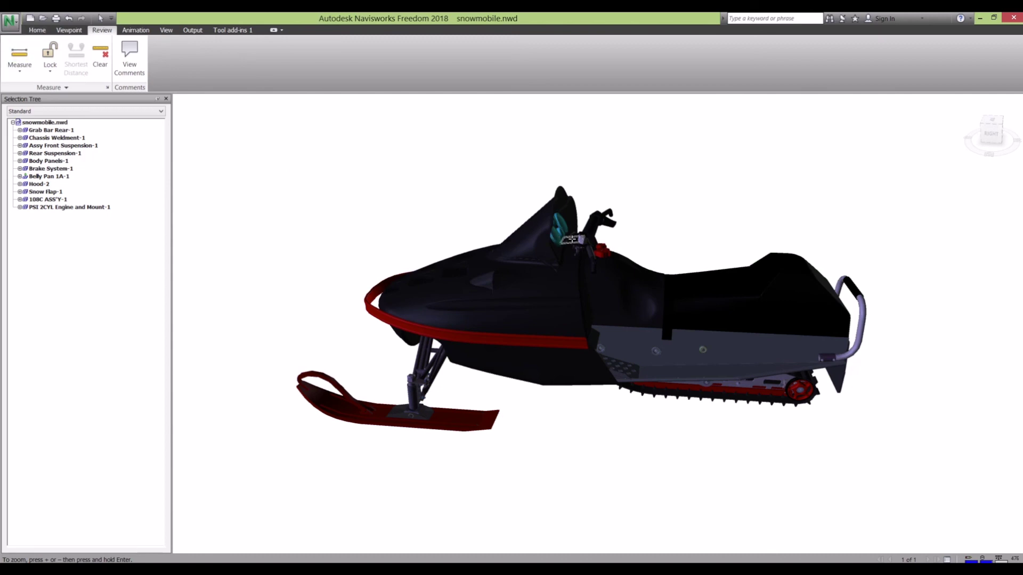
shift+middle_drag(715, 357, 678, 377)
scroll(678, 378, down, 1)
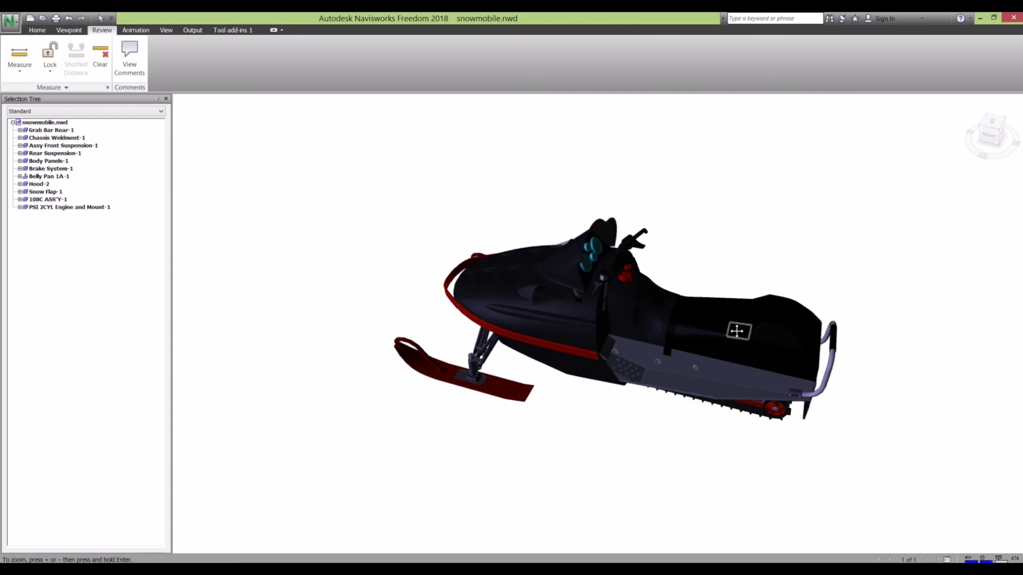
middle_drag(737, 330, 625, 307)
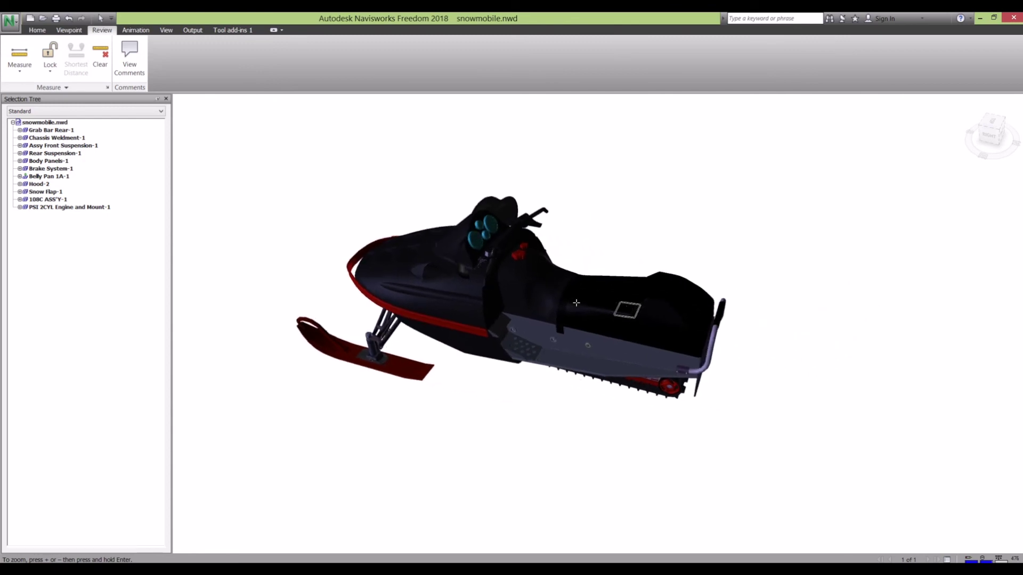